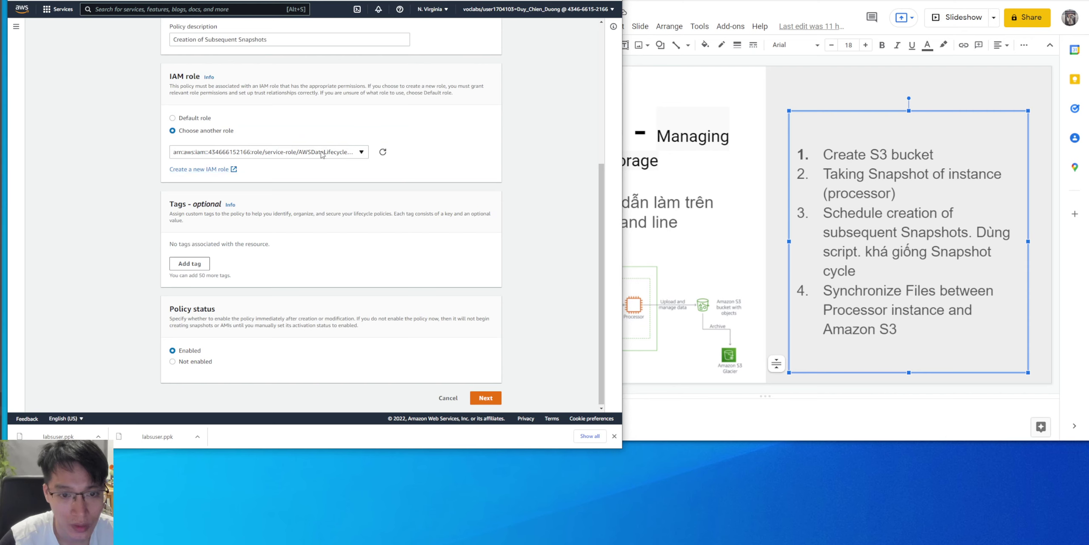
- Select S3BucketAccessRole as the policy's IAM role and try to proceed to the schedule configuration
click(351, 152)
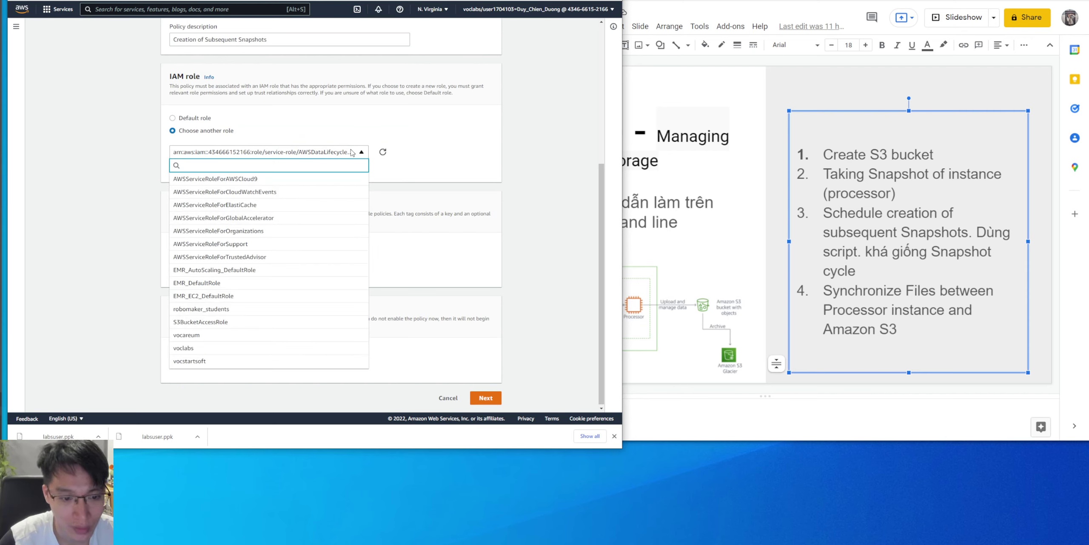
click(209, 322)
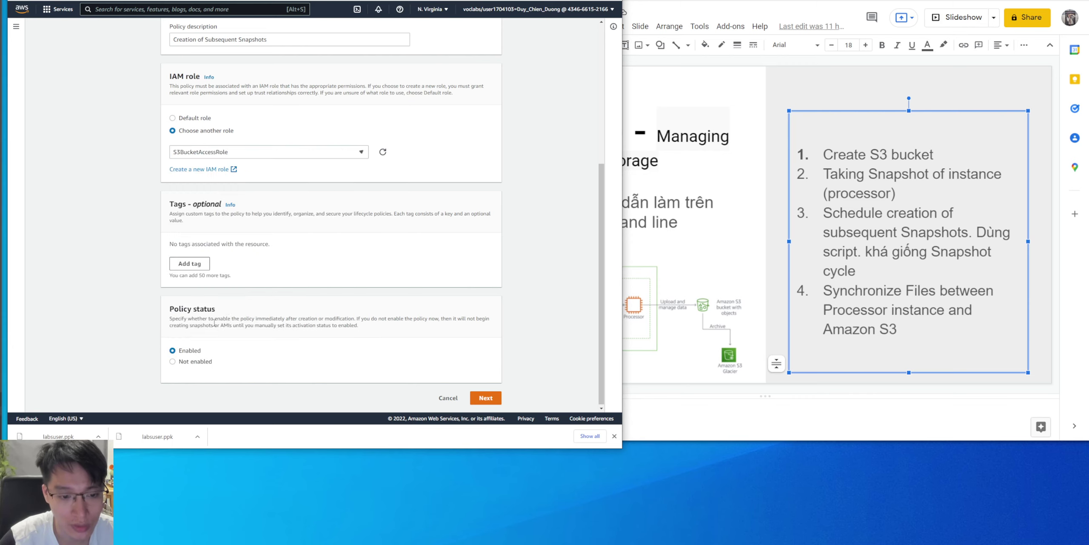
scroll(326, 259, up, 1)
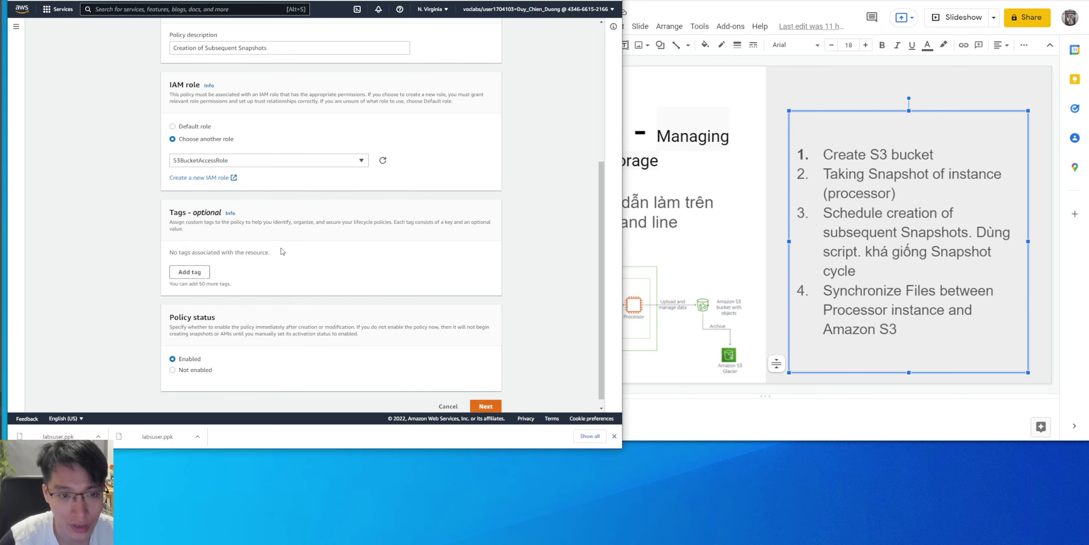
scroll(280, 249, up, 1)
scroll(298, 236, down, 1)
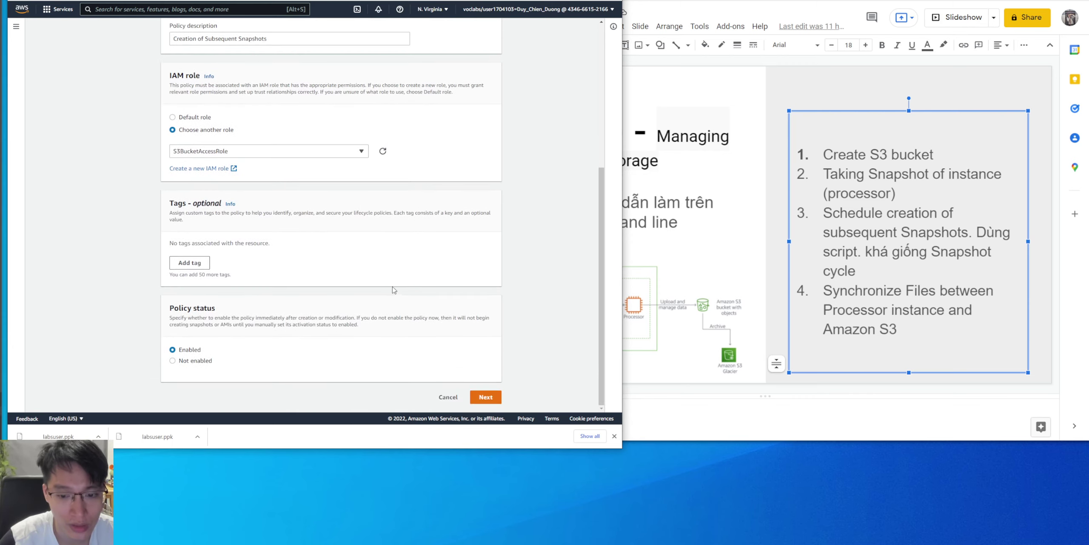
click(486, 397)
- Add the target resource tag Name with value Command Host and continue to the schedule configuration
scroll(302, 213, up, 2)
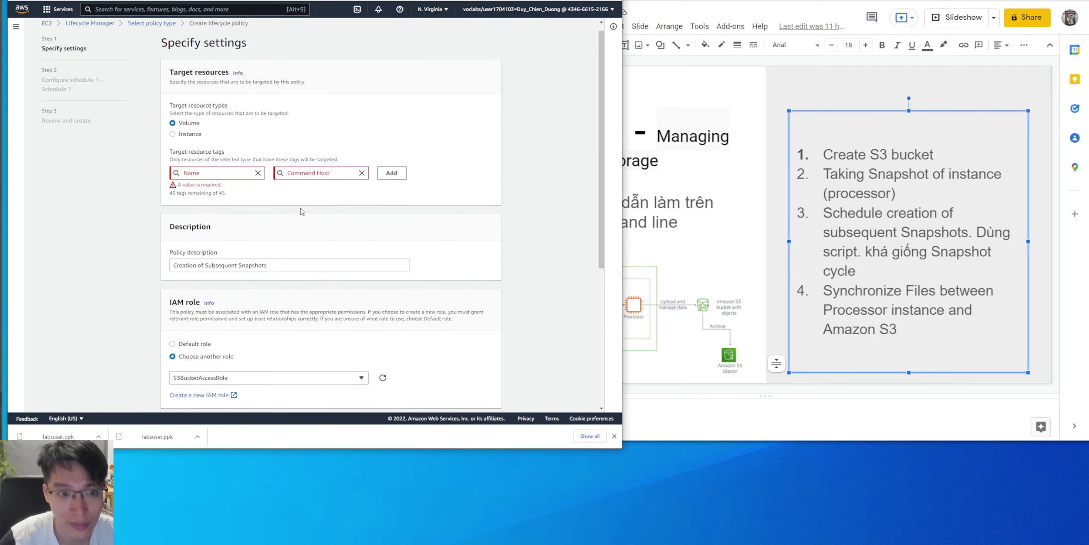
click(239, 182)
click(212, 220)
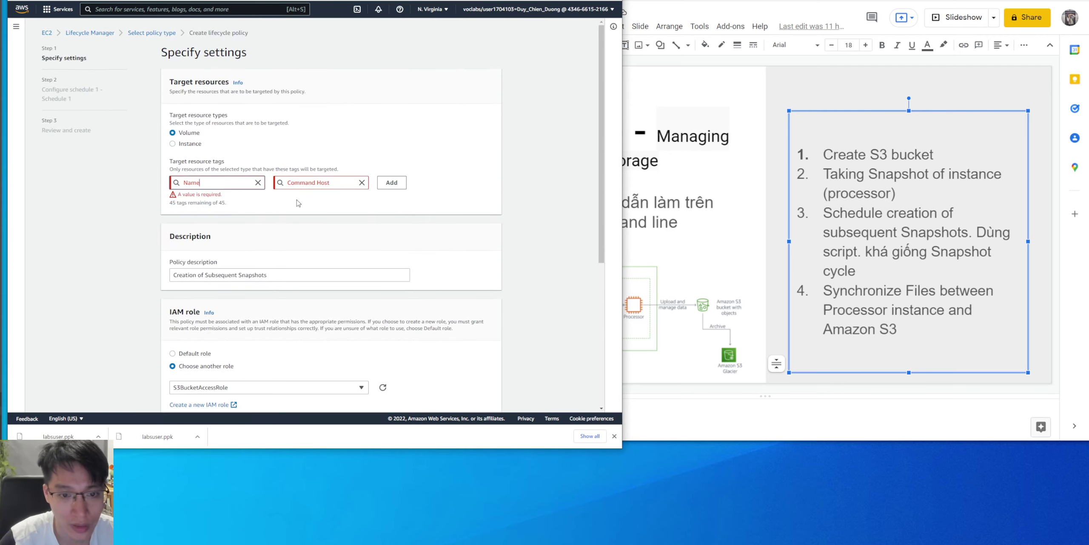
click(317, 182)
click(397, 192)
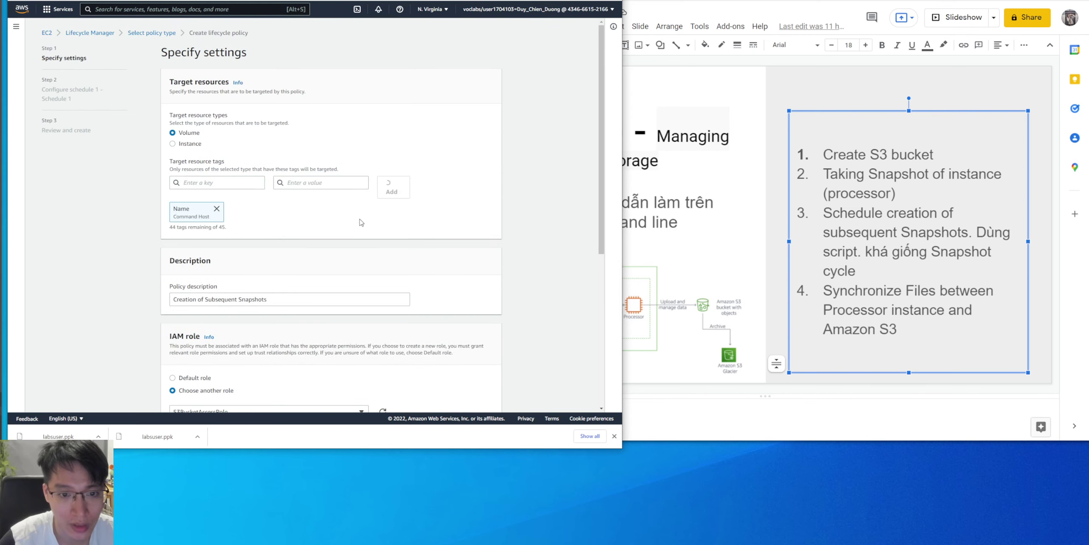
scroll(425, 281, down, 6)
click(485, 397)
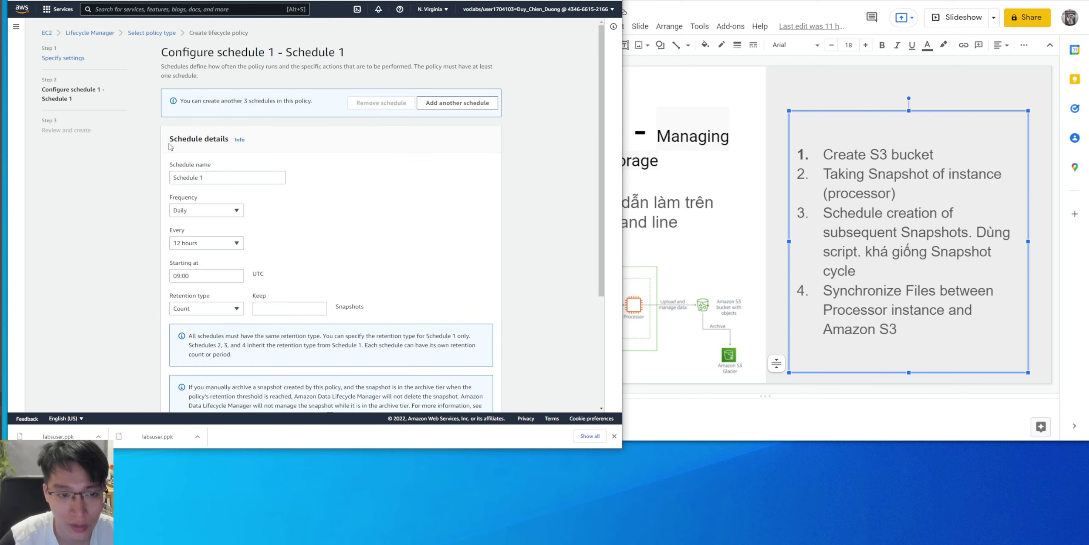
- Set the frequency of Schedule 1 to a custom cron expression
scroll(216, 209, down, 3)
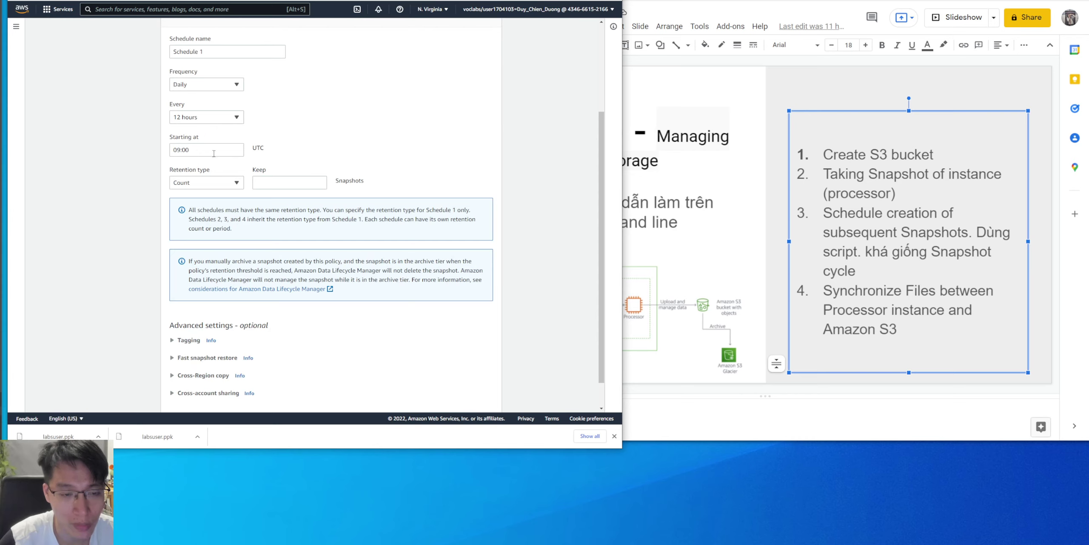
click(200, 153)
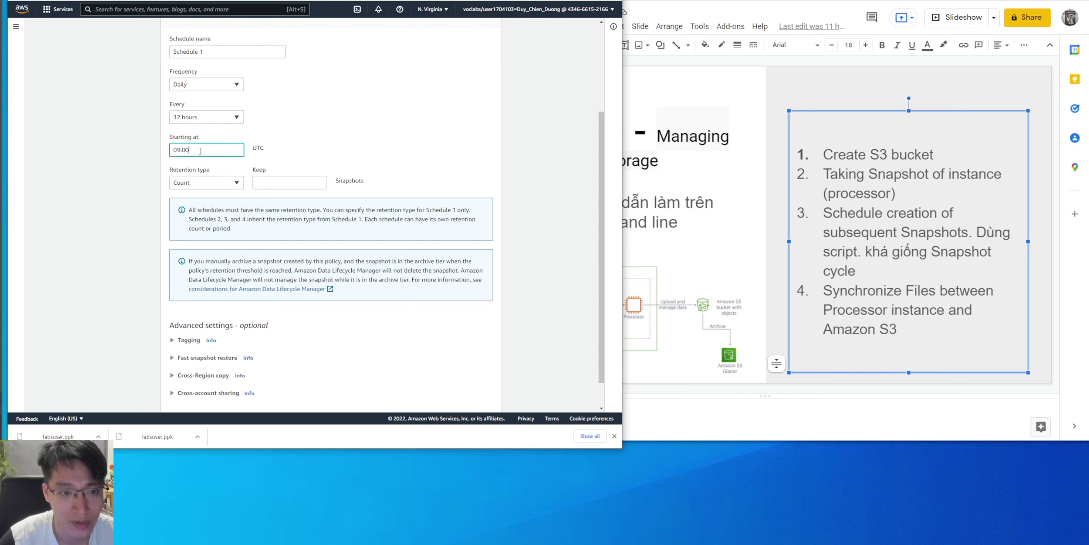
click(221, 184)
click(199, 210)
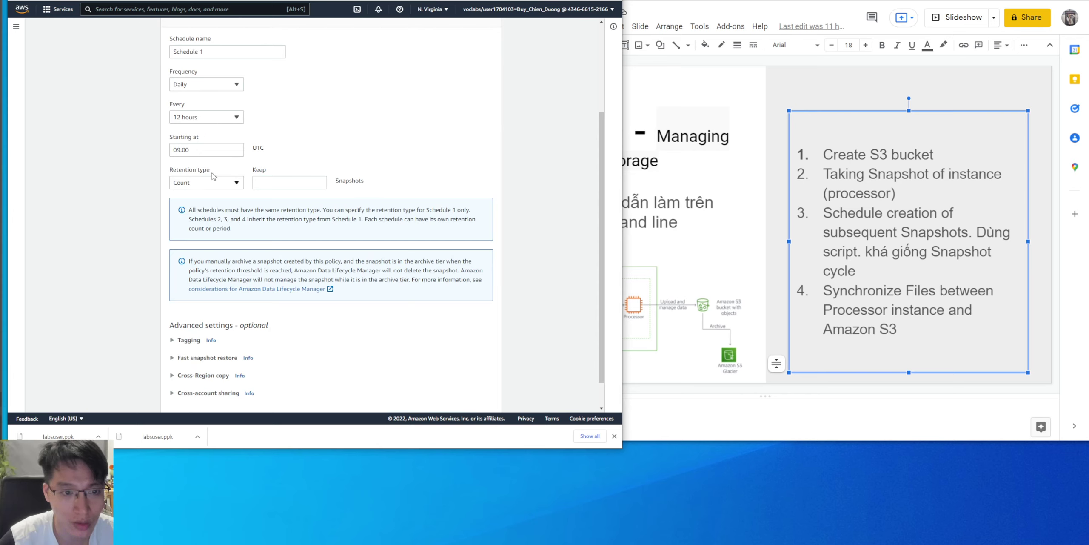
scroll(230, 93, up, 2)
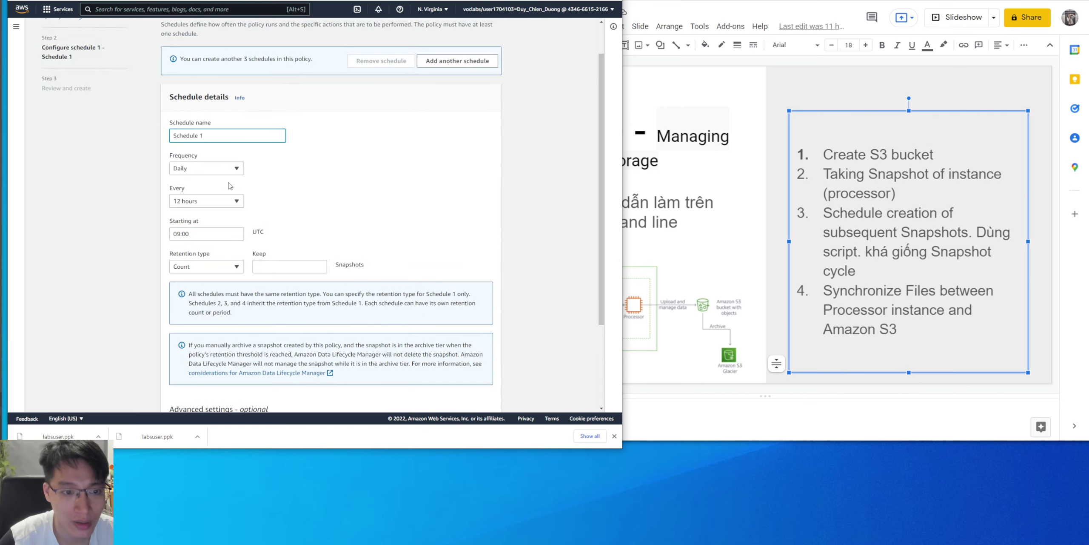
click(223, 174)
click(292, 175)
click(206, 168)
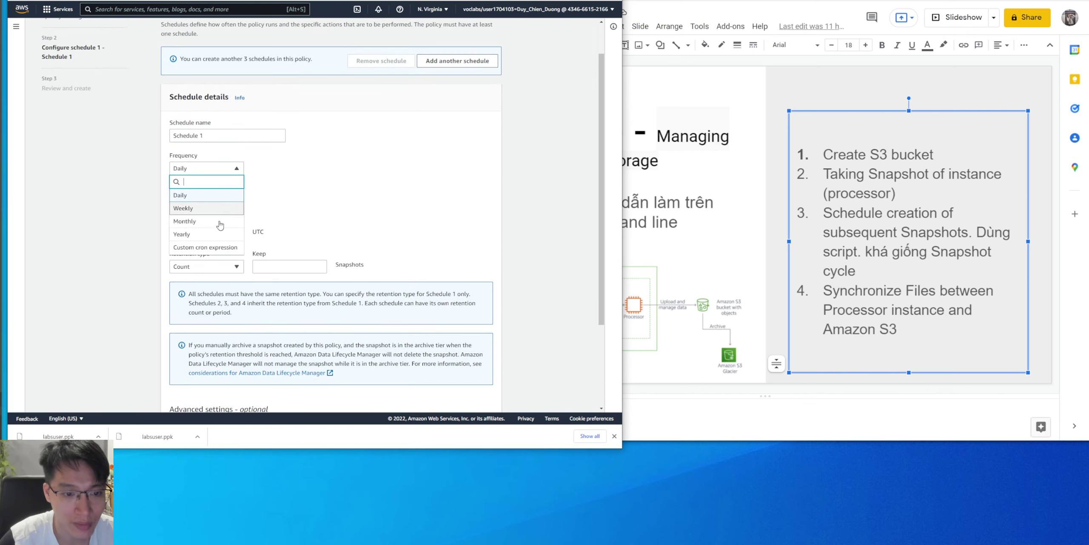
click(206, 247)
click(238, 211)
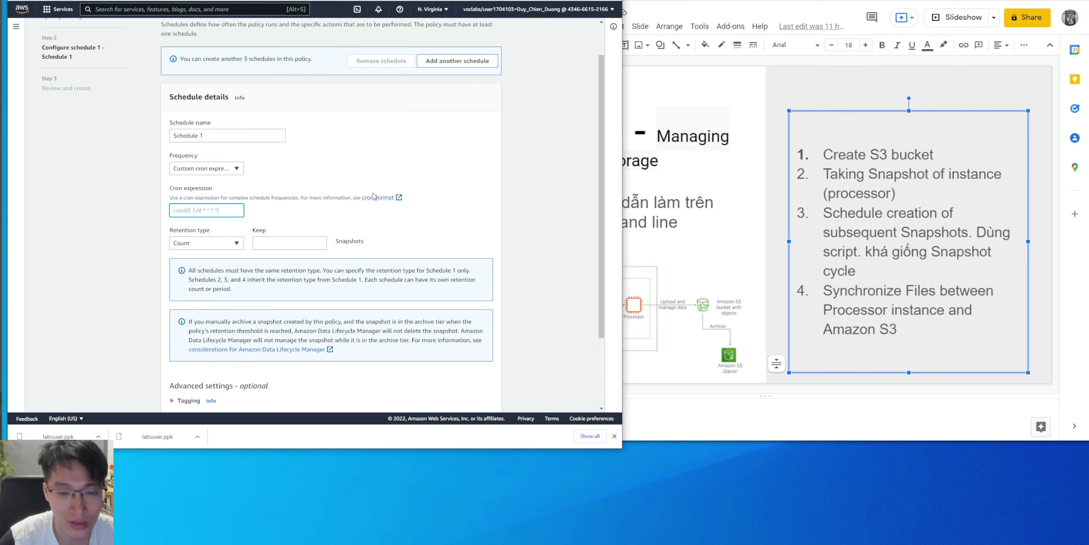
- Switch to the Google Slides lab notes and find the reference policy on the snapshot lifecycle slide
click(709, 236)
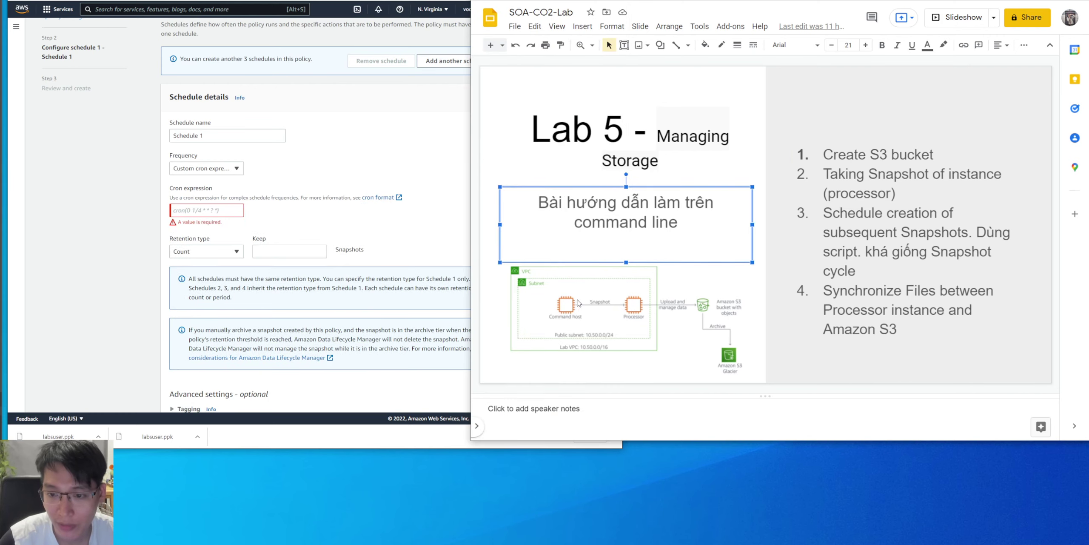
click(793, 344)
click(784, 361)
key(Page_Down)
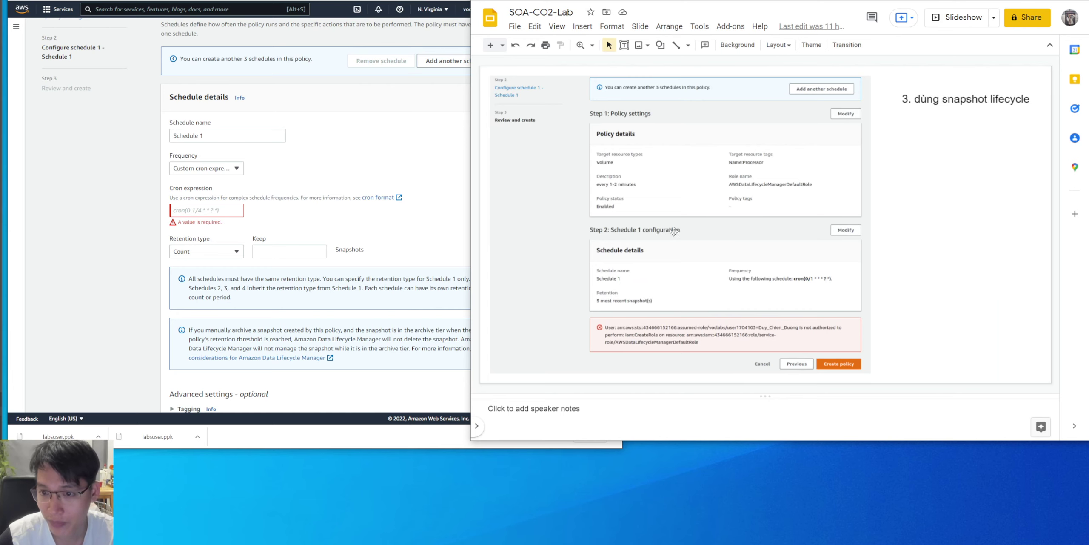
key(Page_Up)
key(Page_Down)
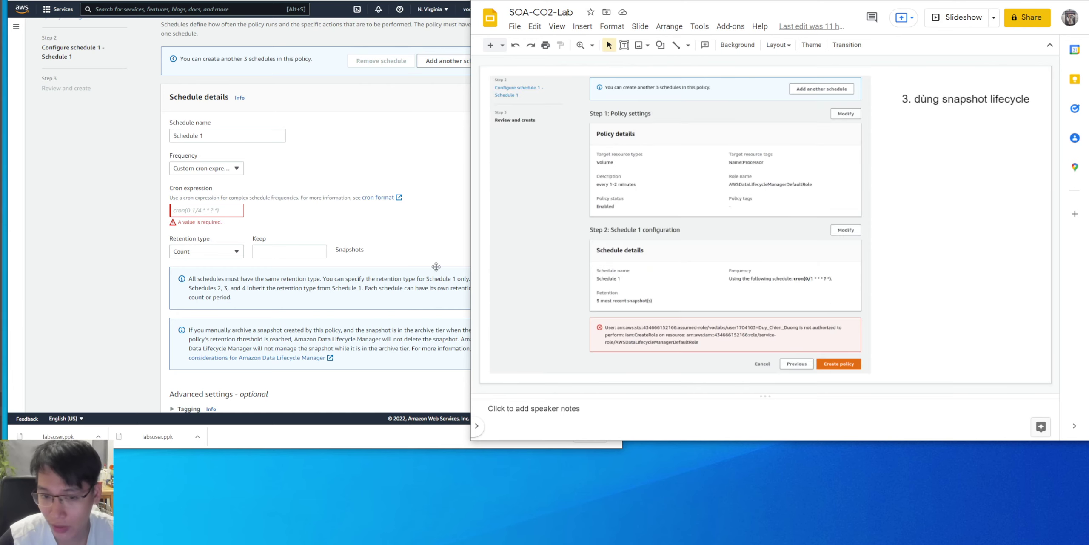
- Switch back to the AWS console, consult the cron format documentation, and enter cron(0/1 * * * ?*) as the cron expression
click(193, 209)
text(cron)
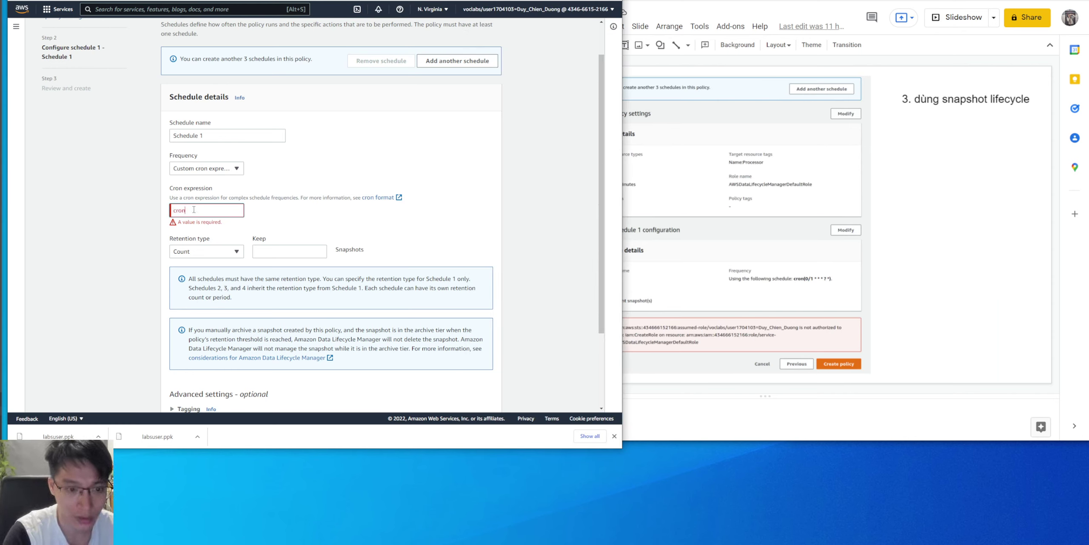
click(389, 187)
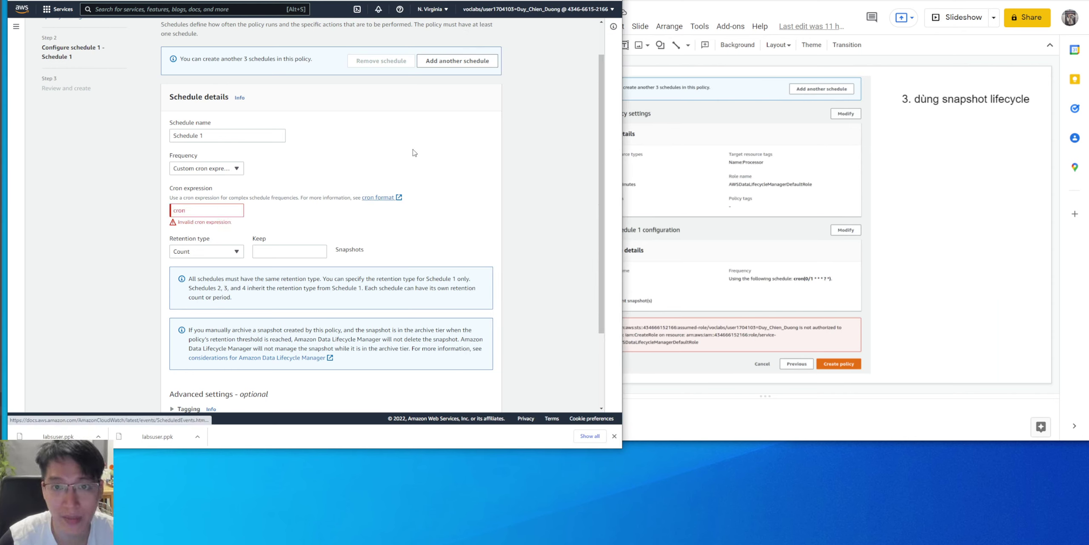
click(378, 198)
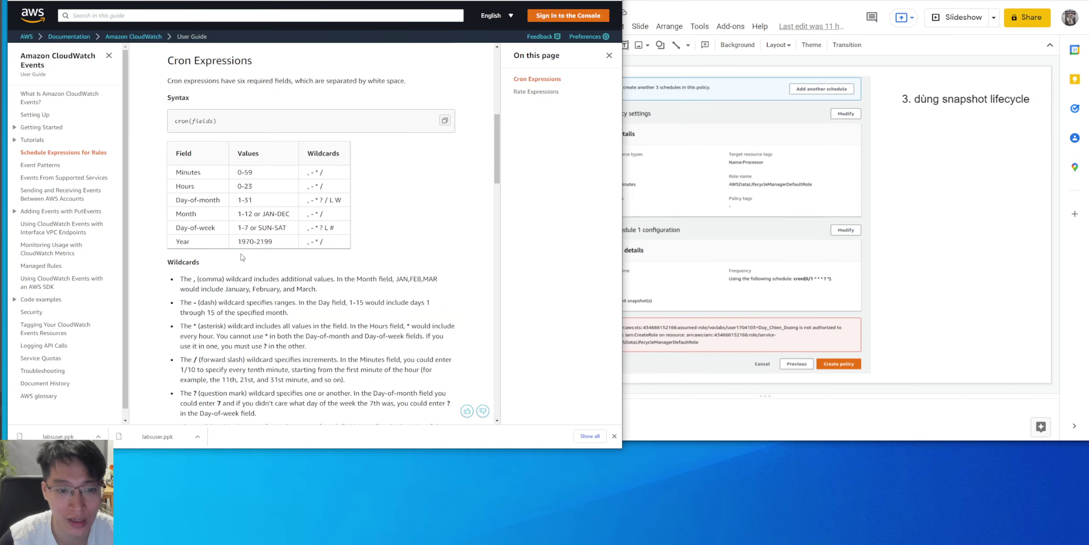
scroll(227, 287, down, 10)
scroll(227, 287, down, 3)
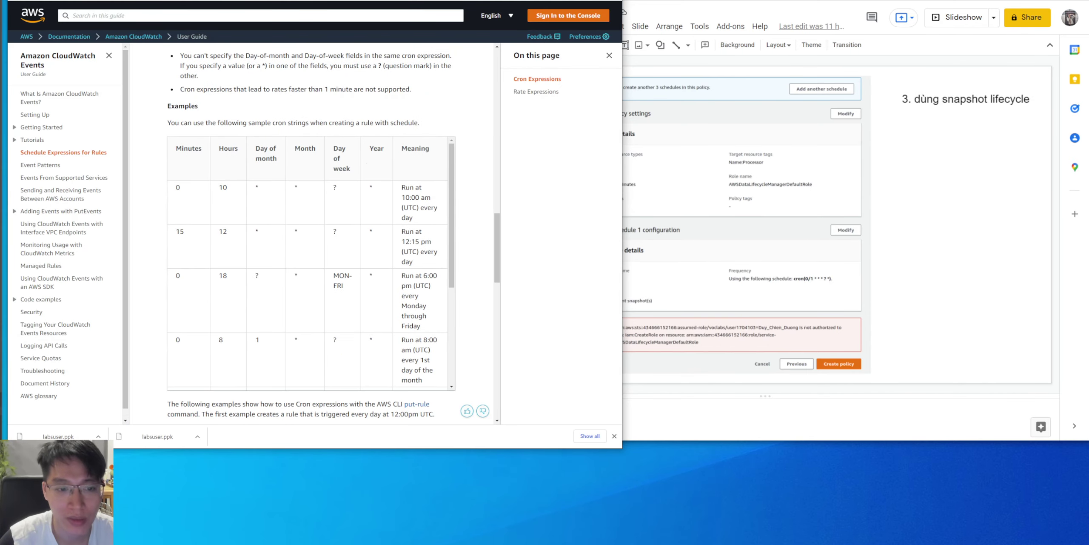
key(ctrl+w)
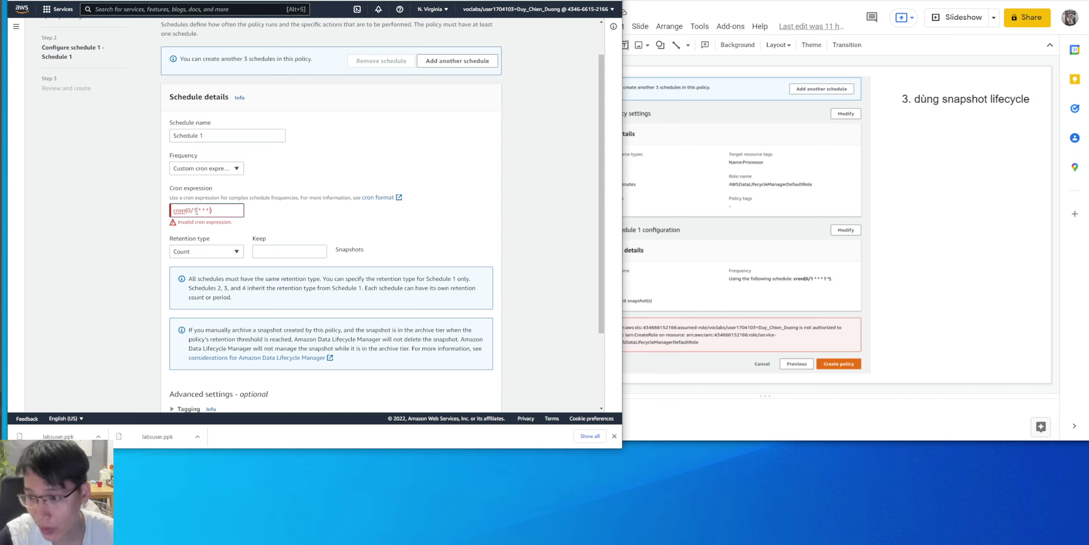
text(?*)
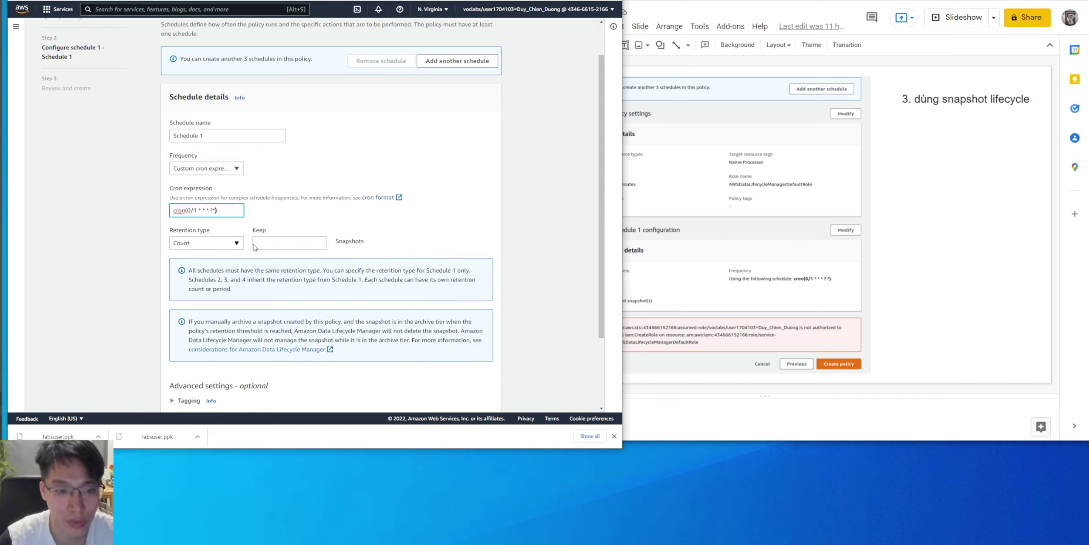
- Set the retention type to Count and keep 4 snapshots
click(217, 244)
click(208, 282)
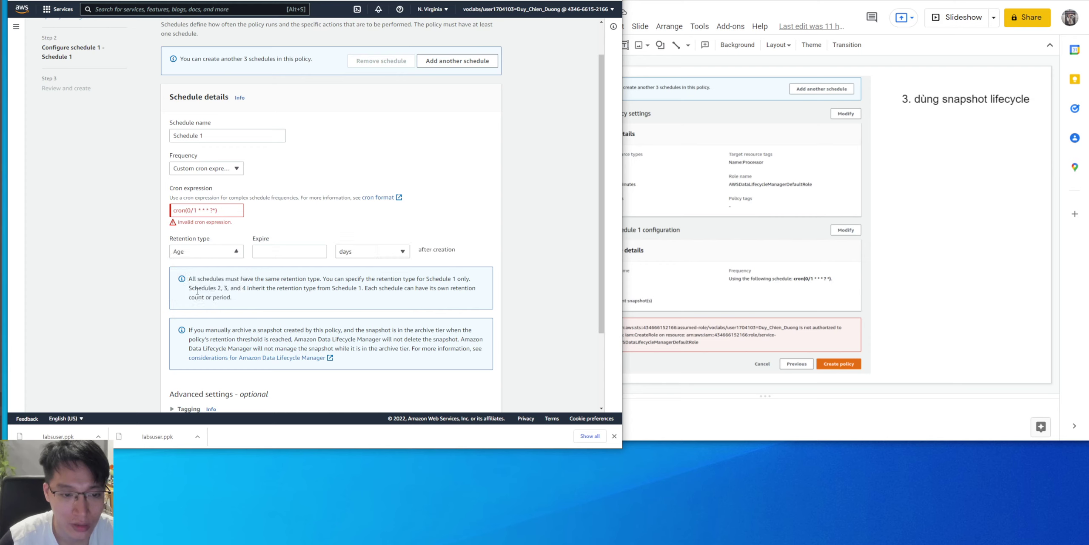
click(211, 257)
click(207, 270)
click(276, 254)
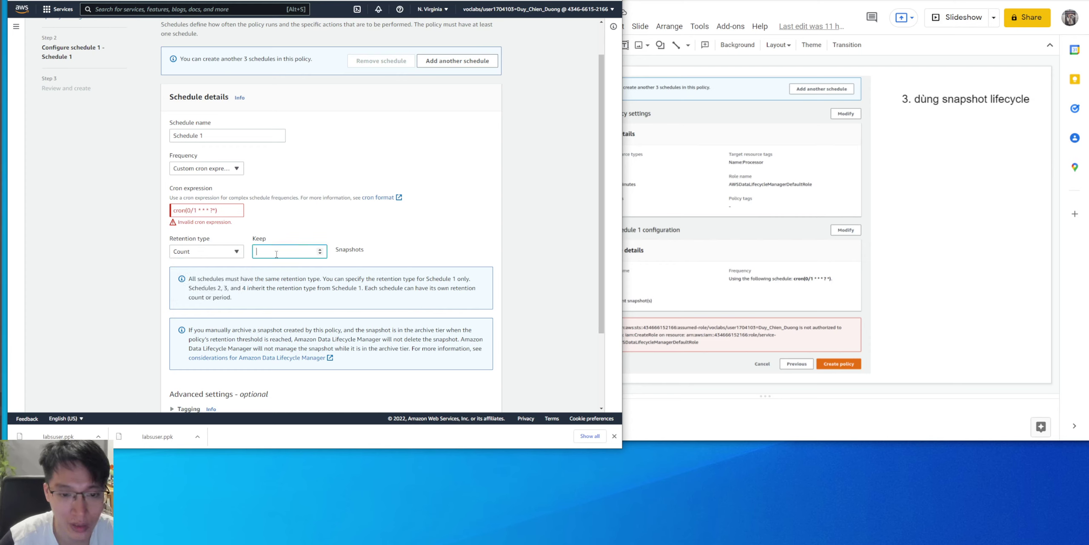
double_click(320, 250)
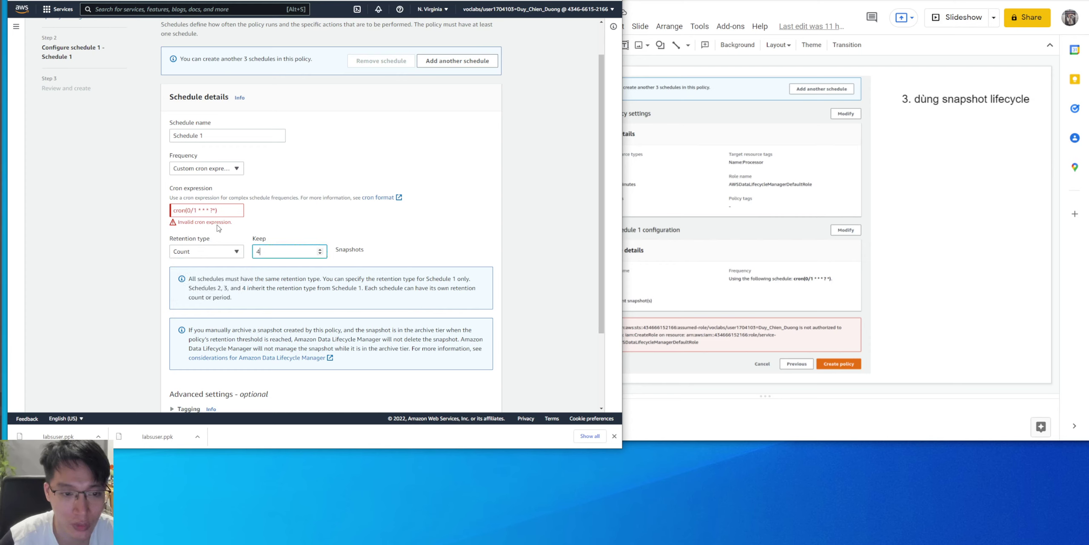
- Correct the cron expression to cron(0/1 * * * ? *) and continue to the policy review
click(186, 211)
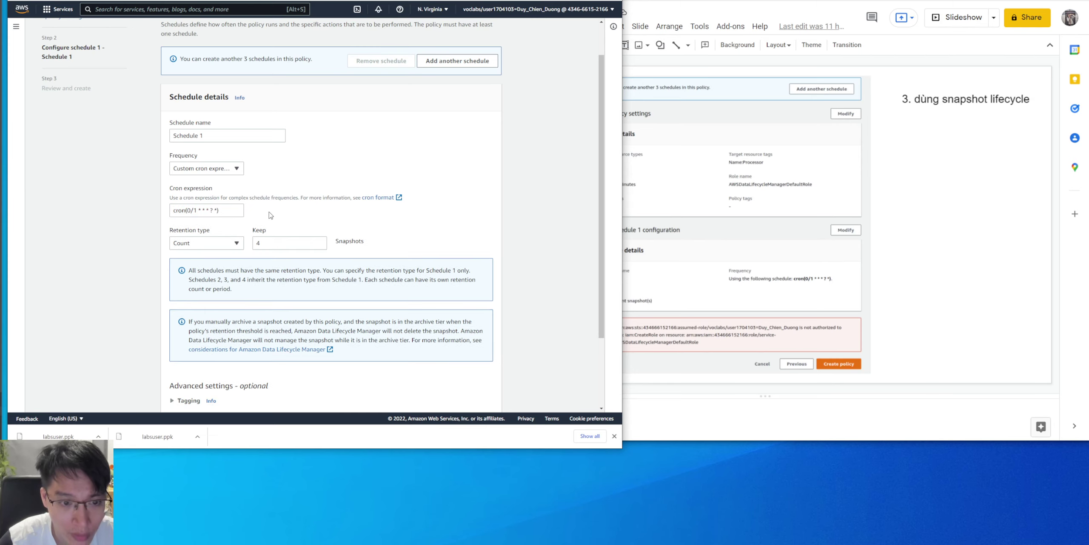
scroll(272, 213, down, 2)
click(473, 405)
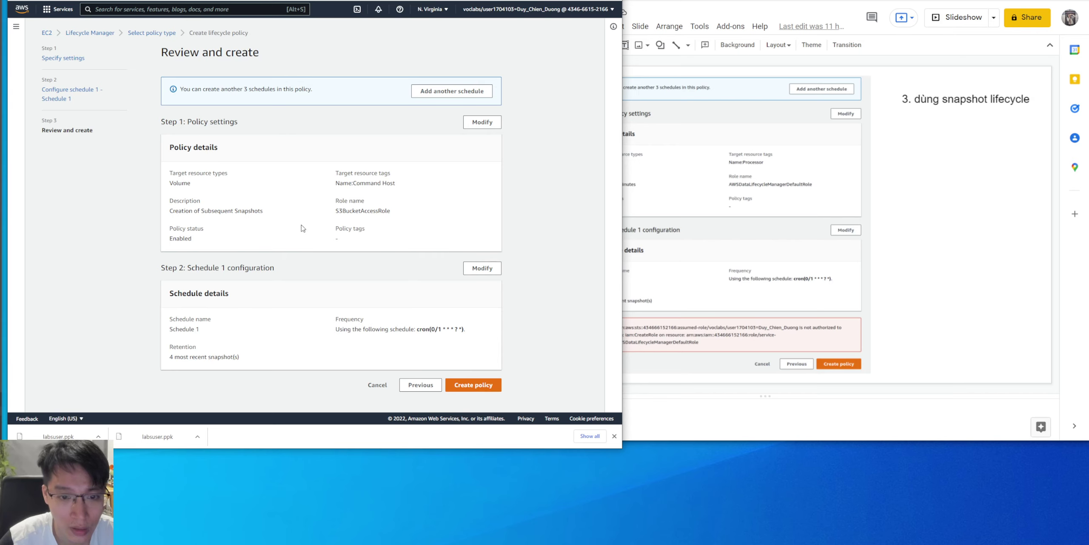
- Compare the policy summary with the Google Slides reference, try to create the lifecycle policy, and inspect the response
click(967, 240)
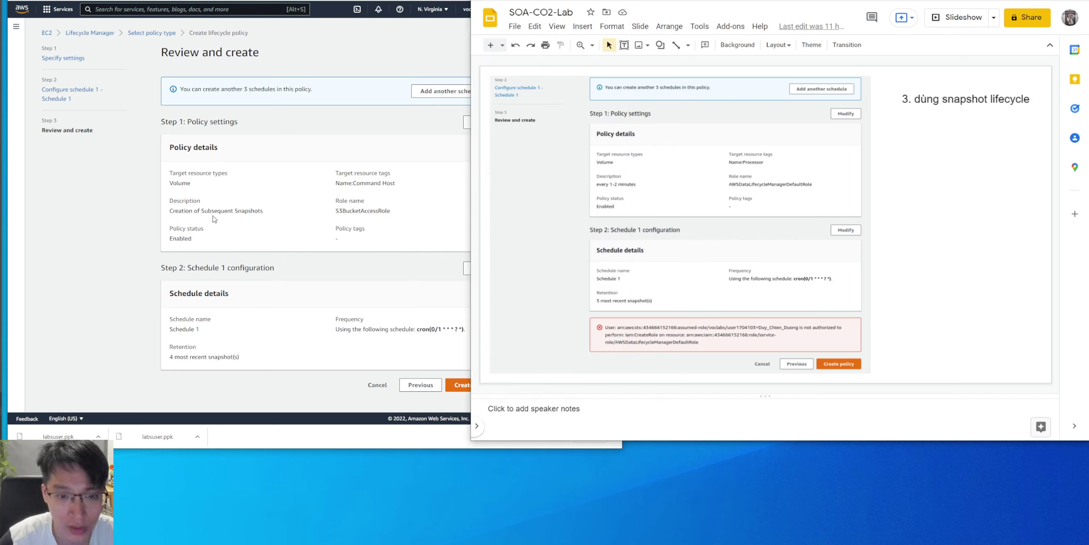
click(462, 385)
double_click(439, 329)
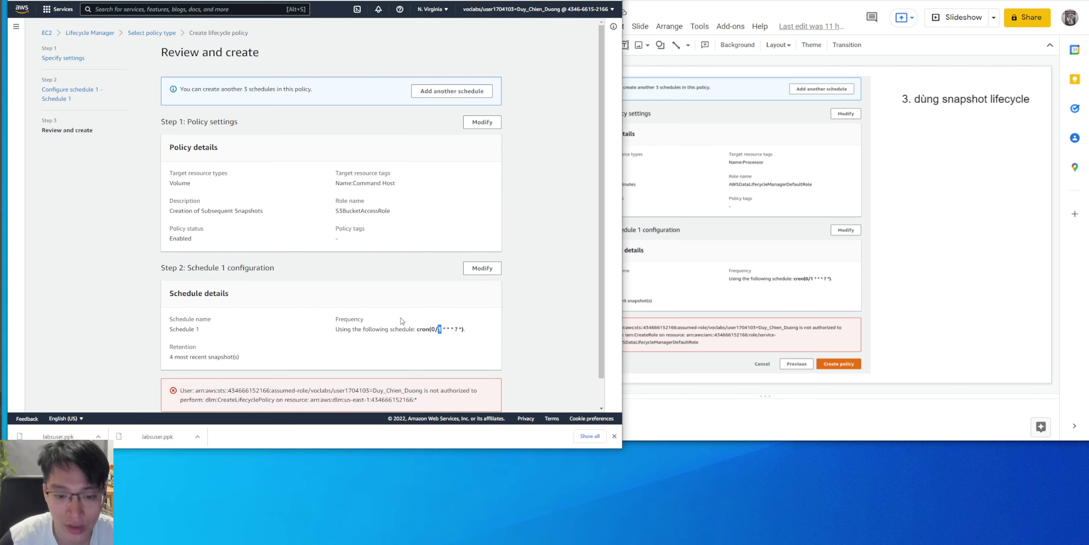
scroll(359, 308, down, 1)
scroll(332, 307, up, 1)
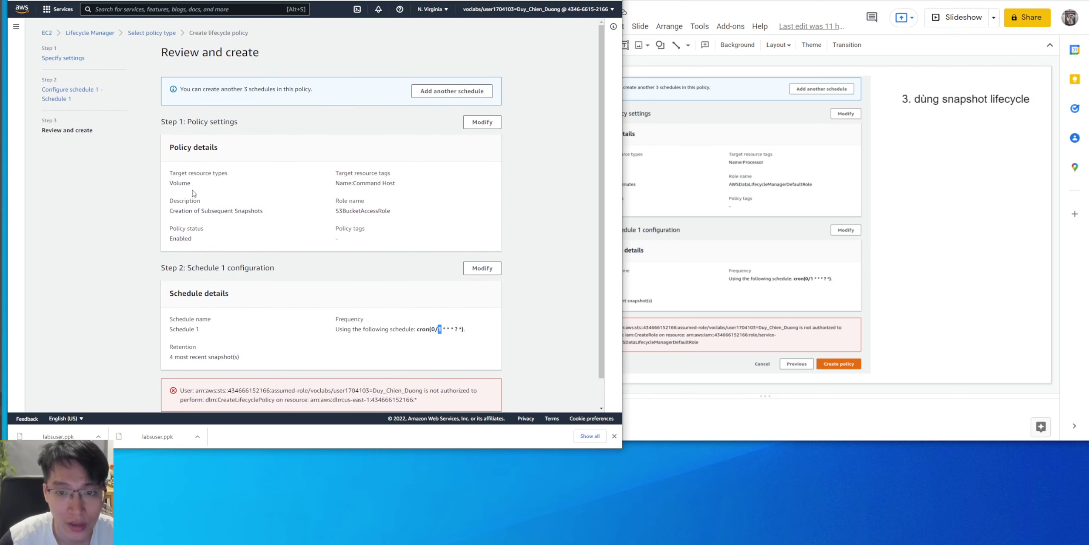
click(148, 148)
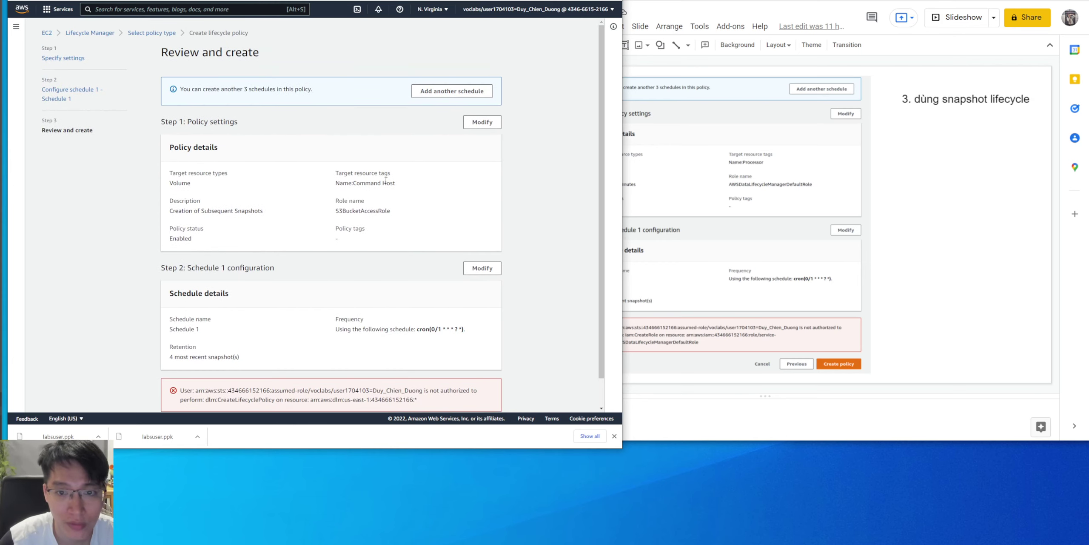
- Reopen the policy settings for modification, check them, and proceed to the schedule configuration
click(482, 122)
scroll(376, 194, down, 6)
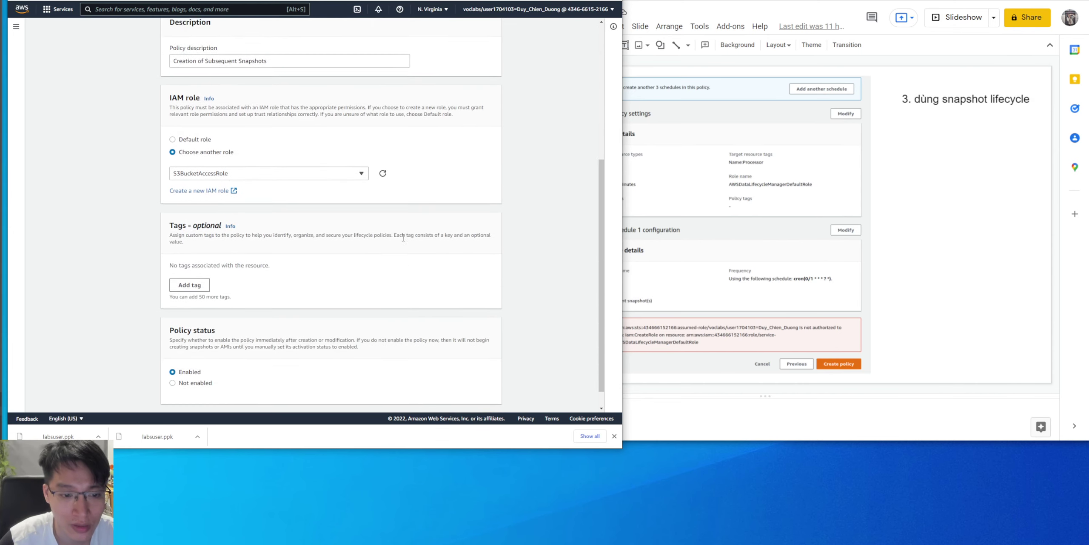
click(490, 401)
- Switch to the Google Slides notes and recheck the reference policy's settings and schedule
click(1008, 220)
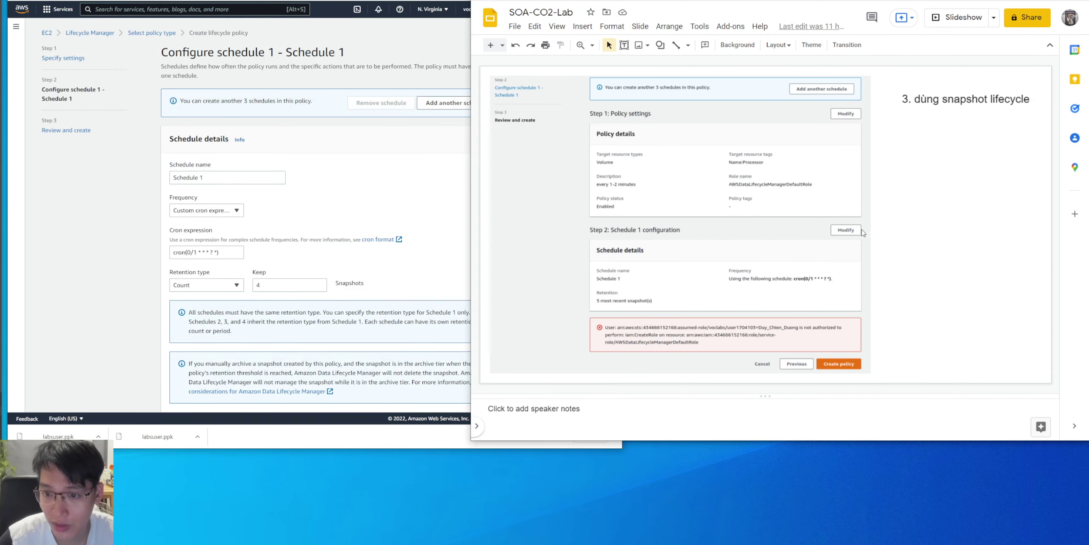
scroll(848, 241, up, 1)
scroll(848, 242, down, 1)
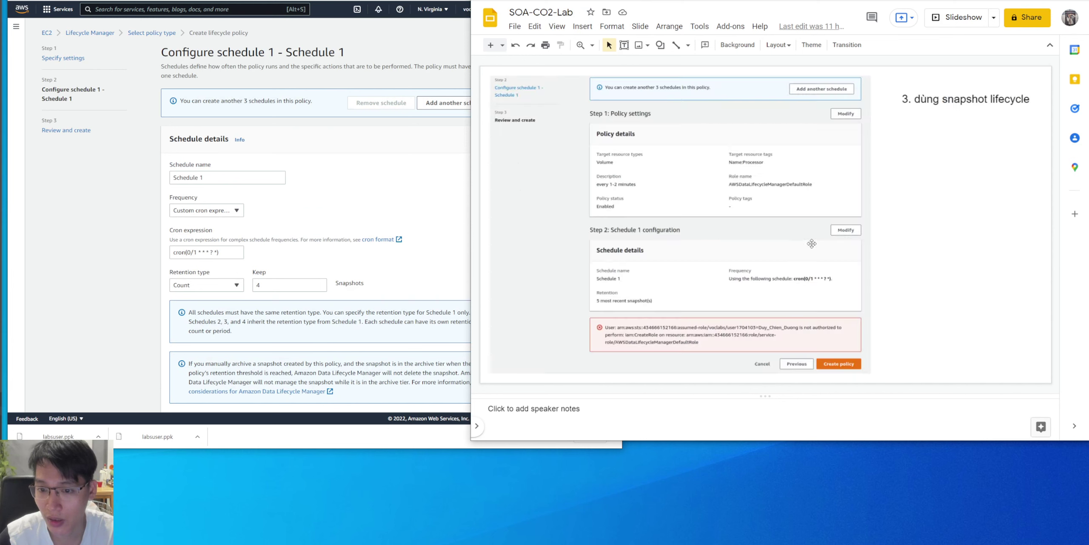
- Return to the AWS schedule configuration, proceed to the policy review, and try to create the lifecycle policy
click(383, 215)
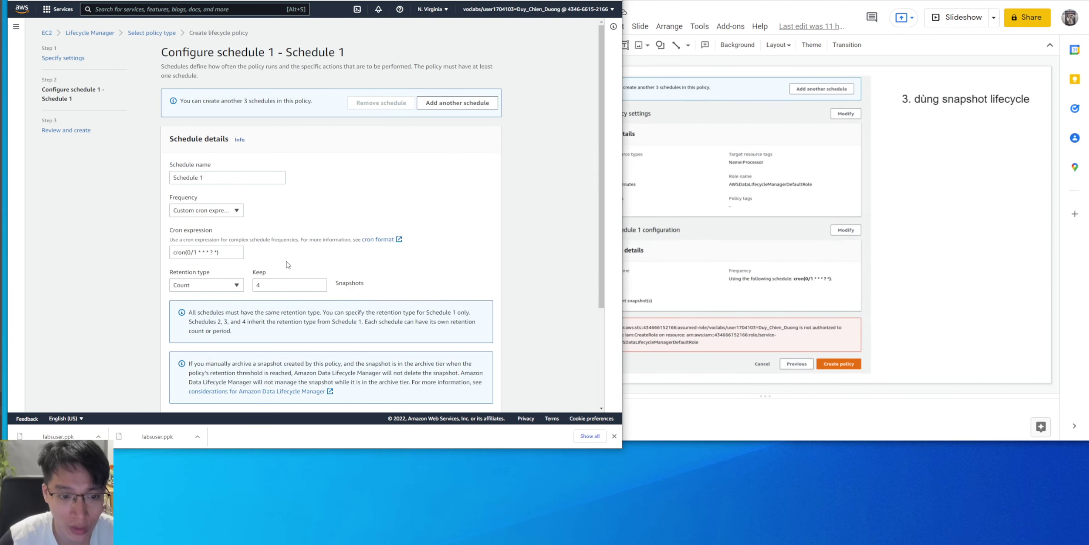
scroll(222, 256, down, 5)
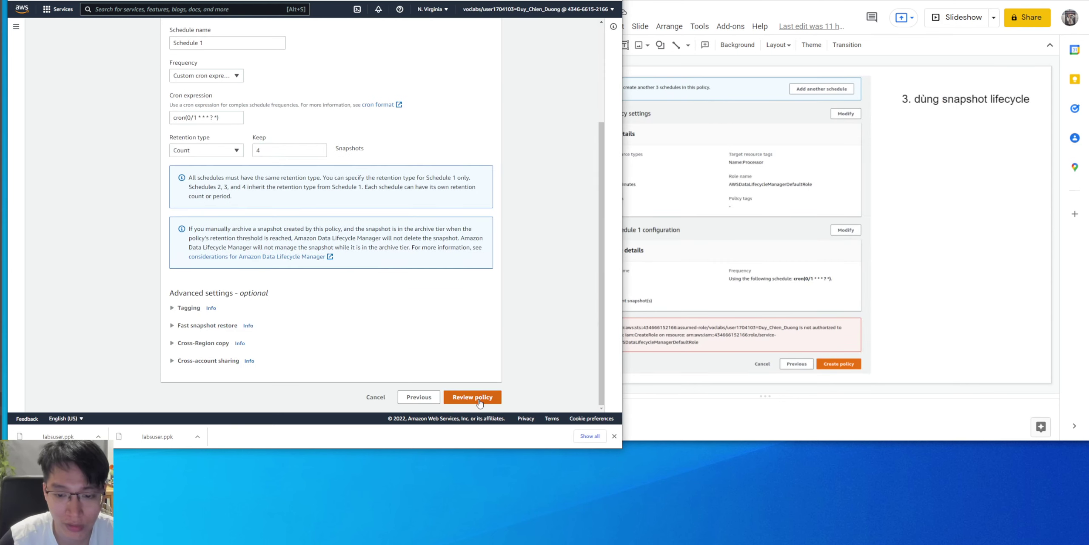
click(477, 397)
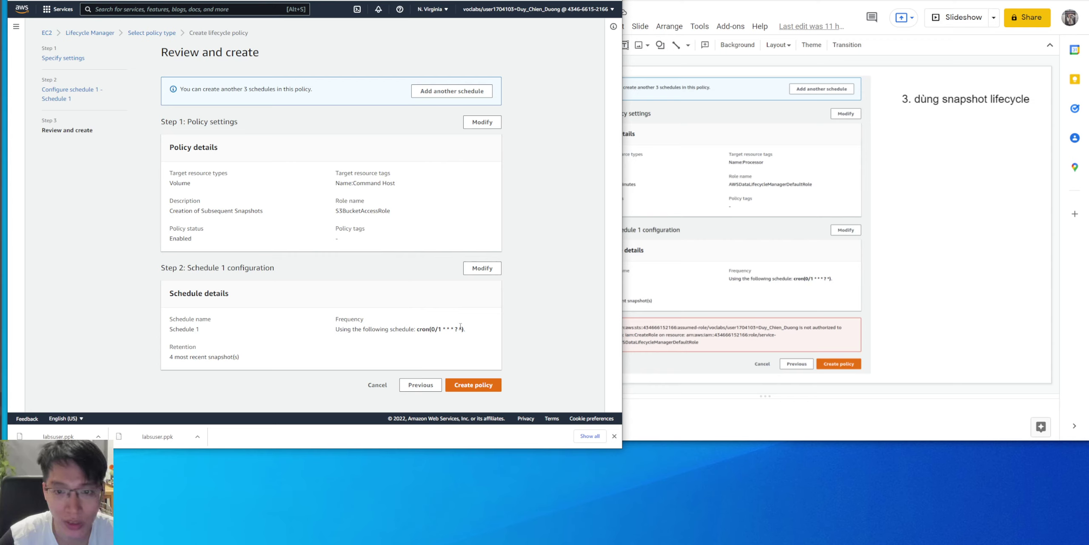
click(485, 378)
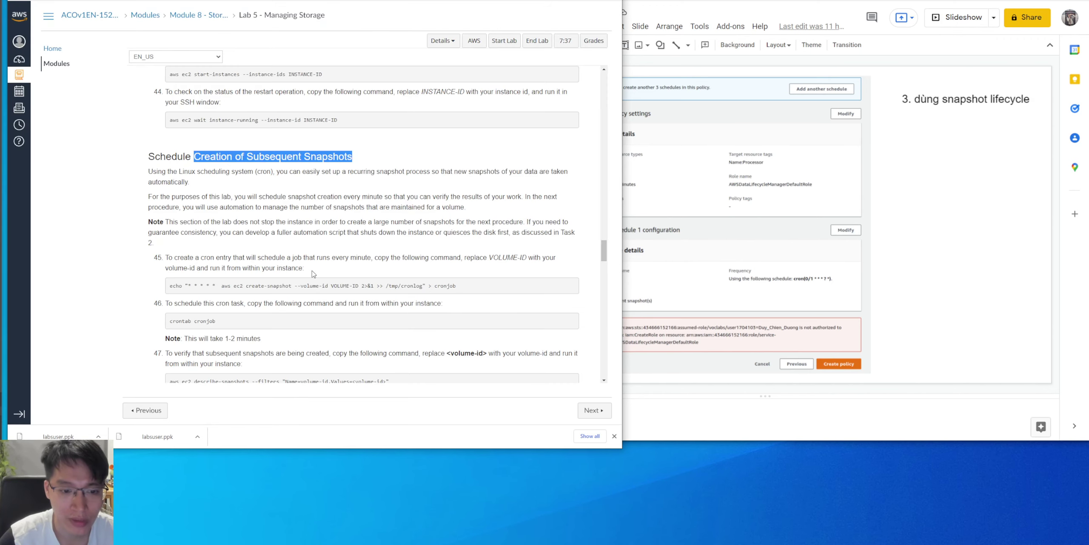
- Read the lab instructions from scheduling and retaining snapshots through Task 3, the Amazon S3 file synchronization challenge
scroll(317, 255, down, 5)
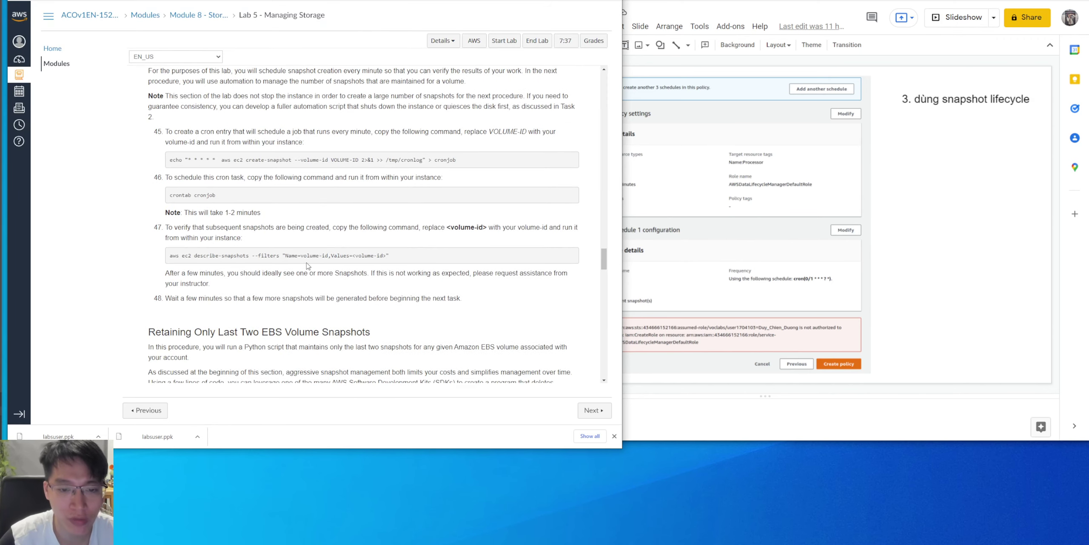
scroll(307, 266, down, 6)
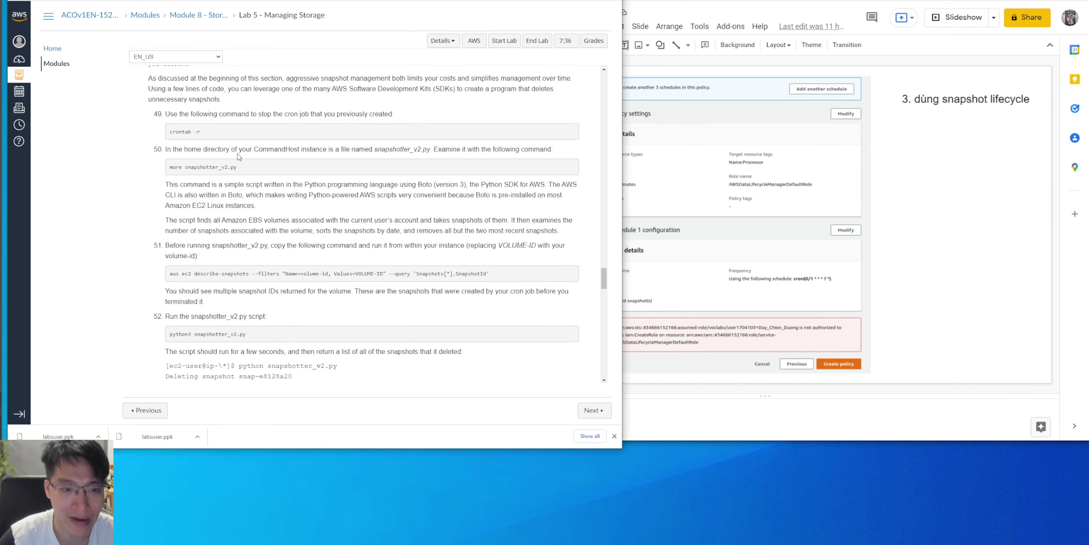
scroll(259, 295, down, 7)
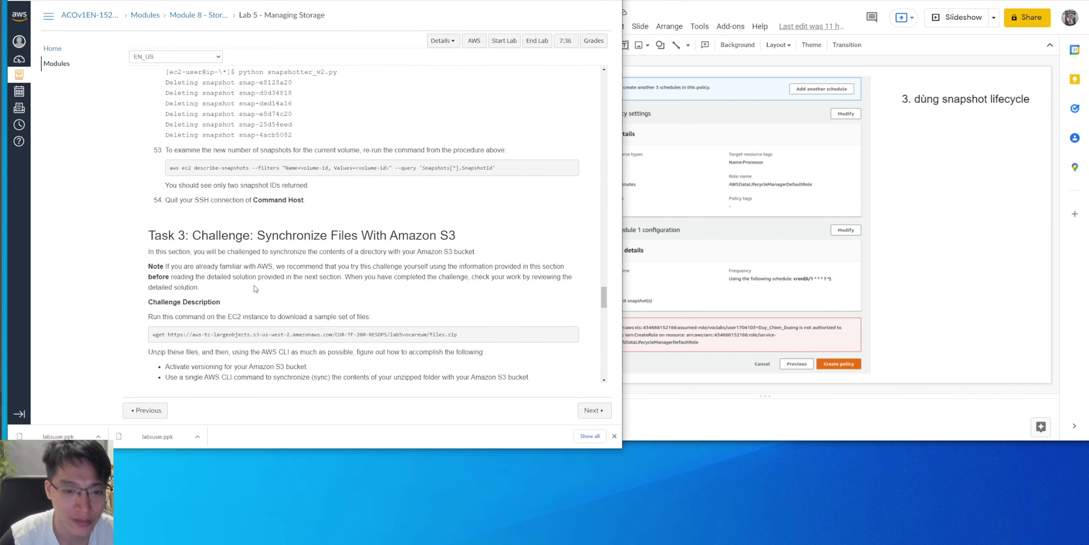
drag(272, 238, 316, 239)
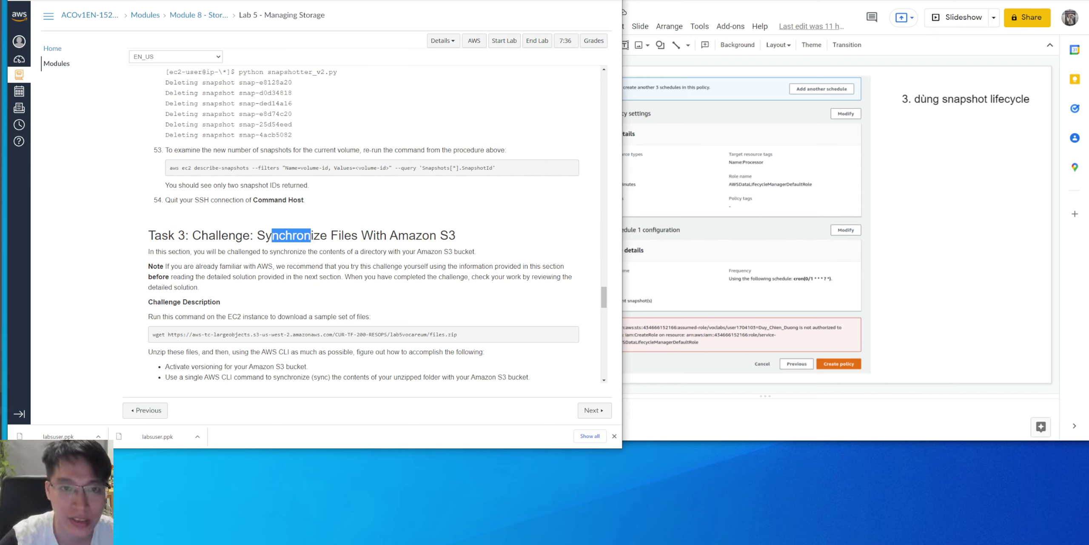
- Open the s3bucket-2023 bucket in Amazon S3 and upload the file tmp.txt to it
key(ctrl+Tab)
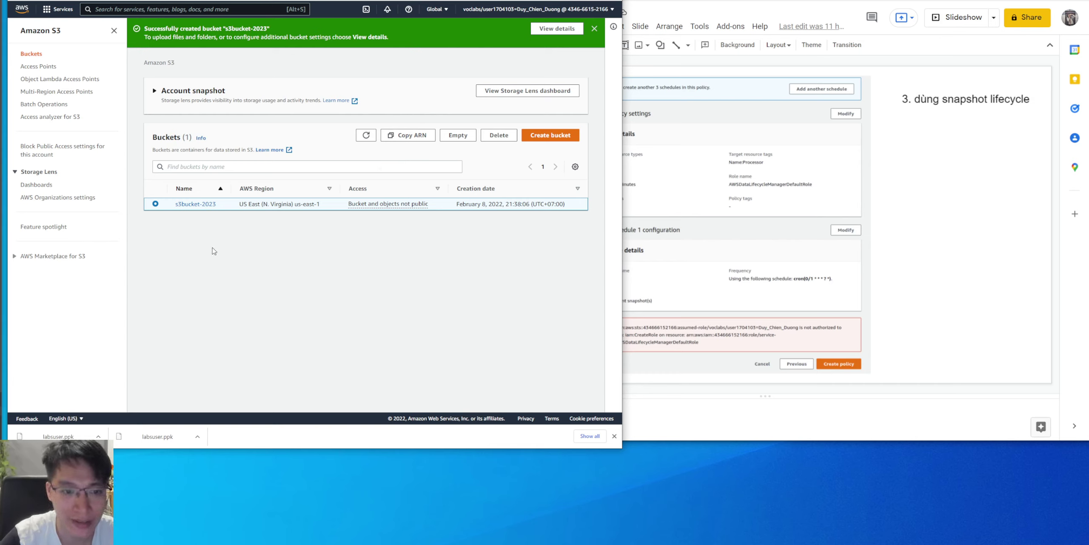
click(195, 204)
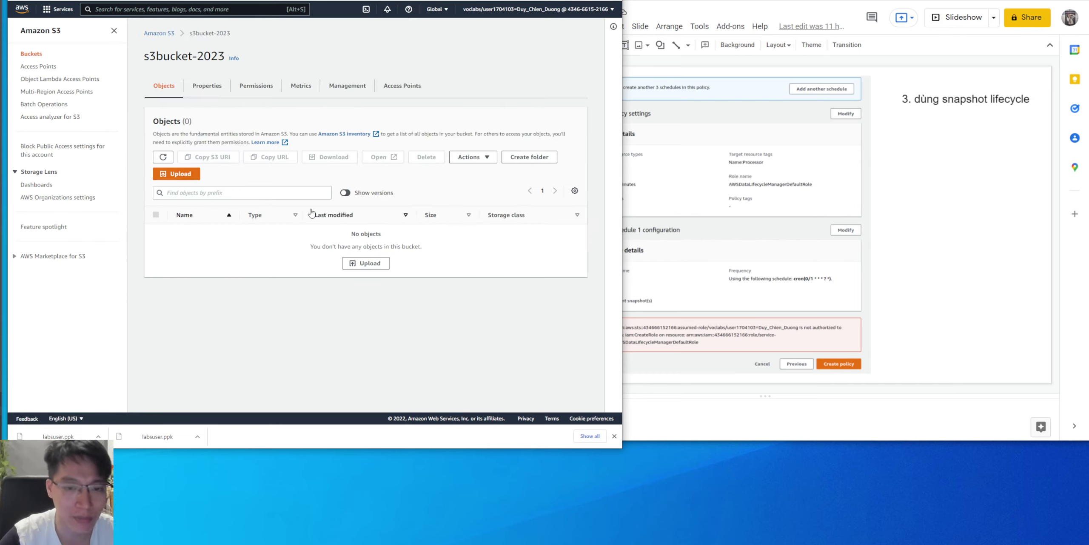
click(176, 173)
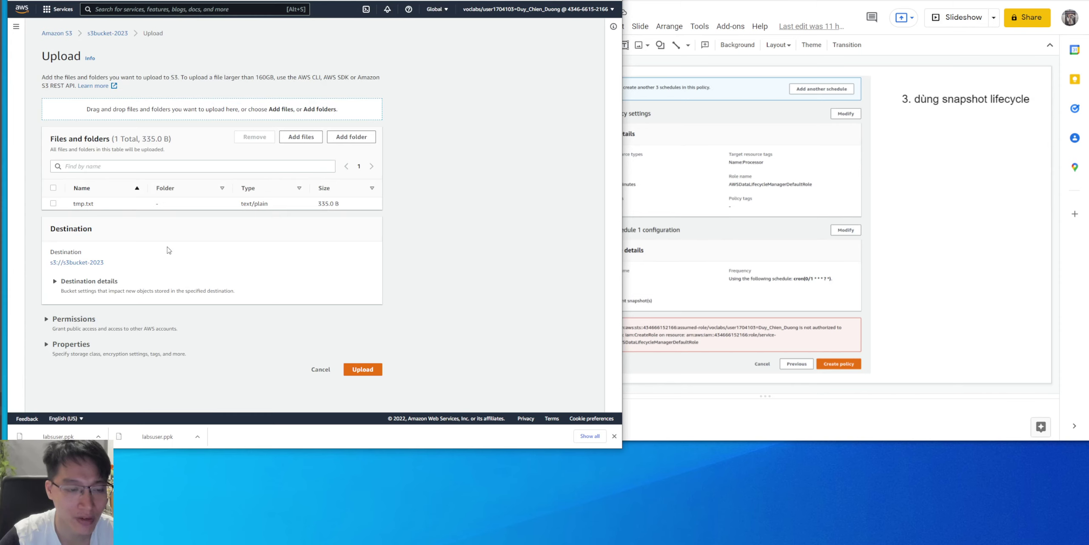
click(360, 368)
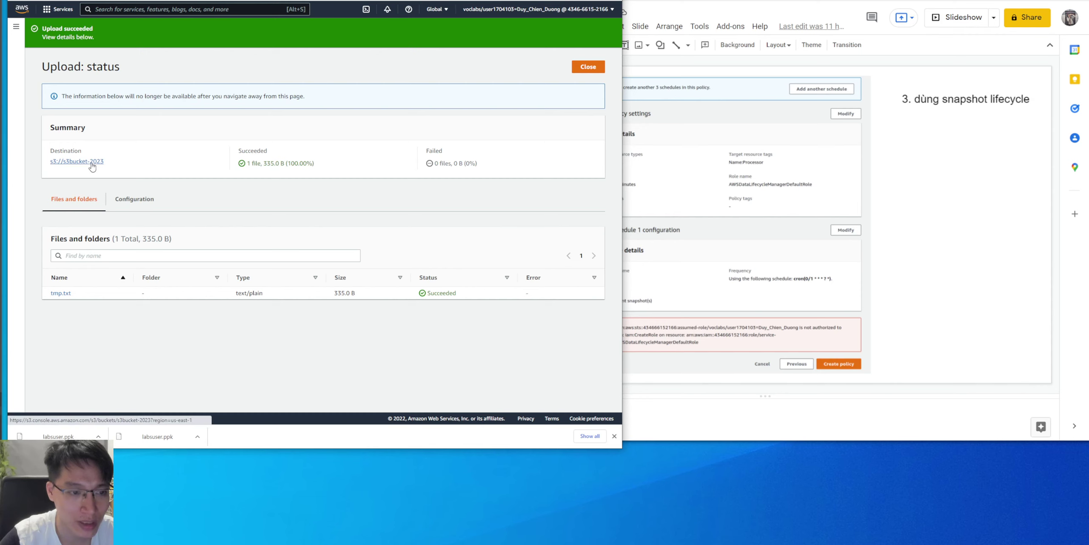
- Upload tmp.txt to s3bucket-2023 a second time to produce another version of the object
click(91, 162)
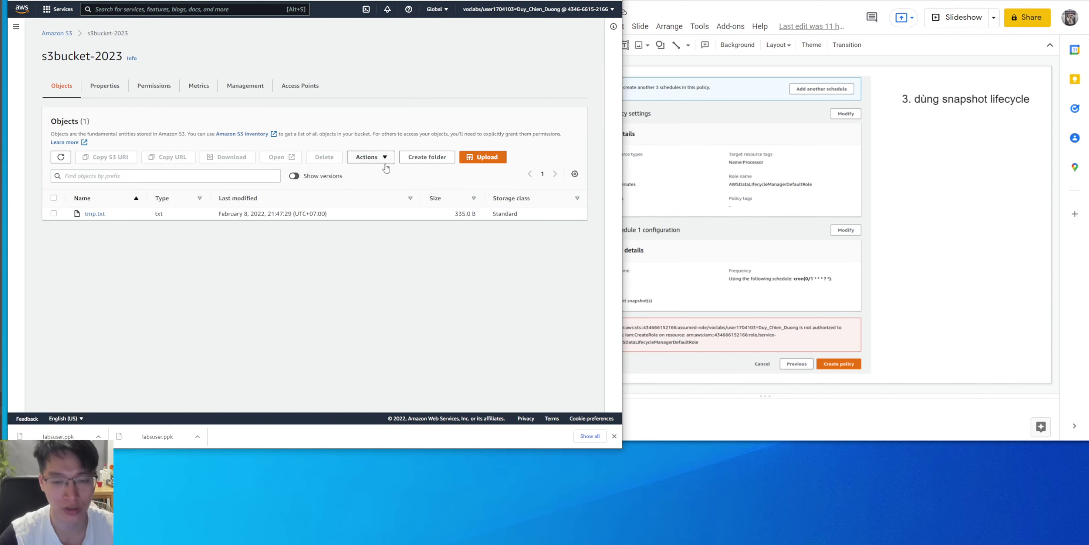
click(371, 158)
click(489, 158)
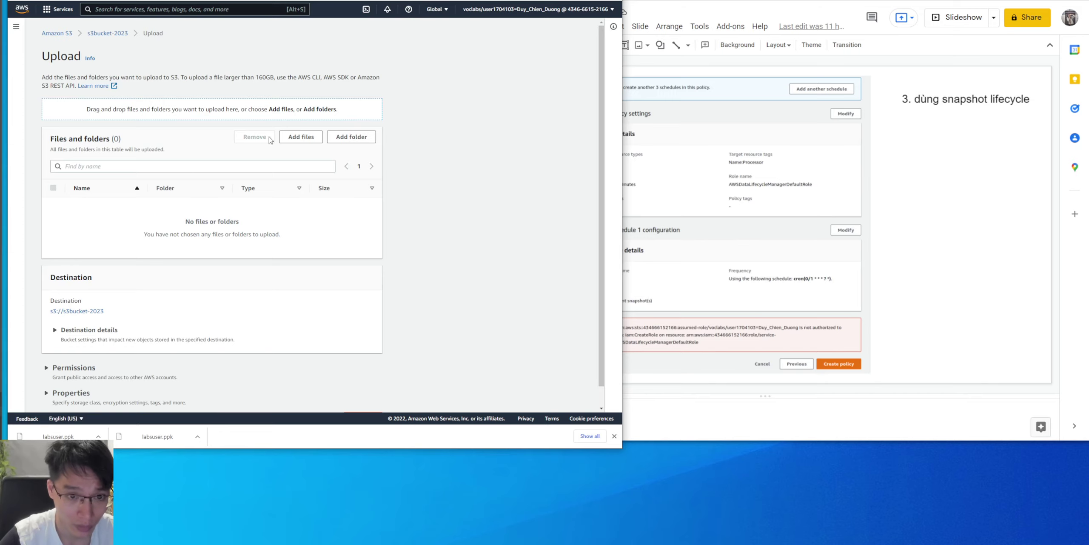
click(301, 136)
double_click(174, 99)
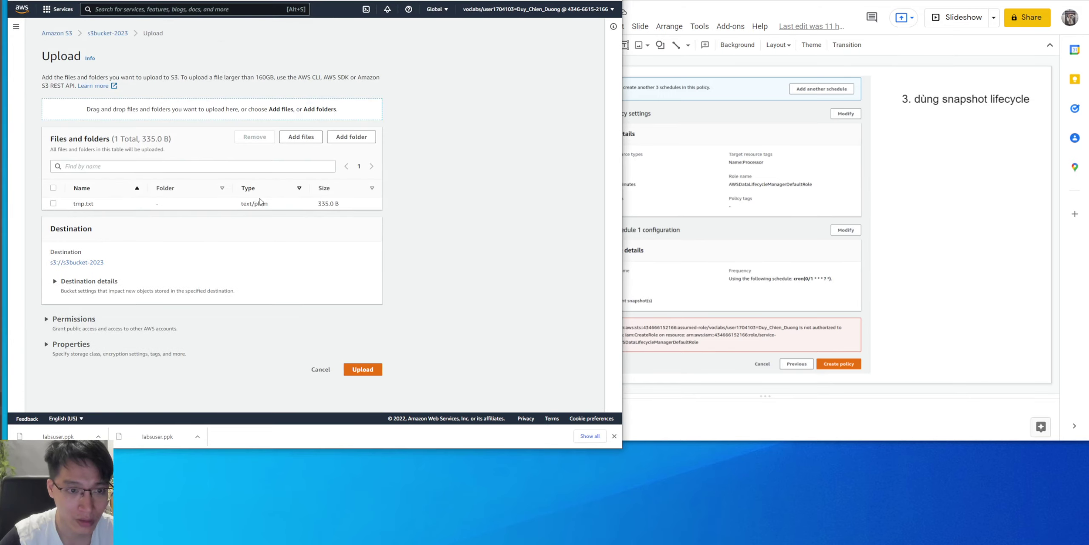
click(362, 368)
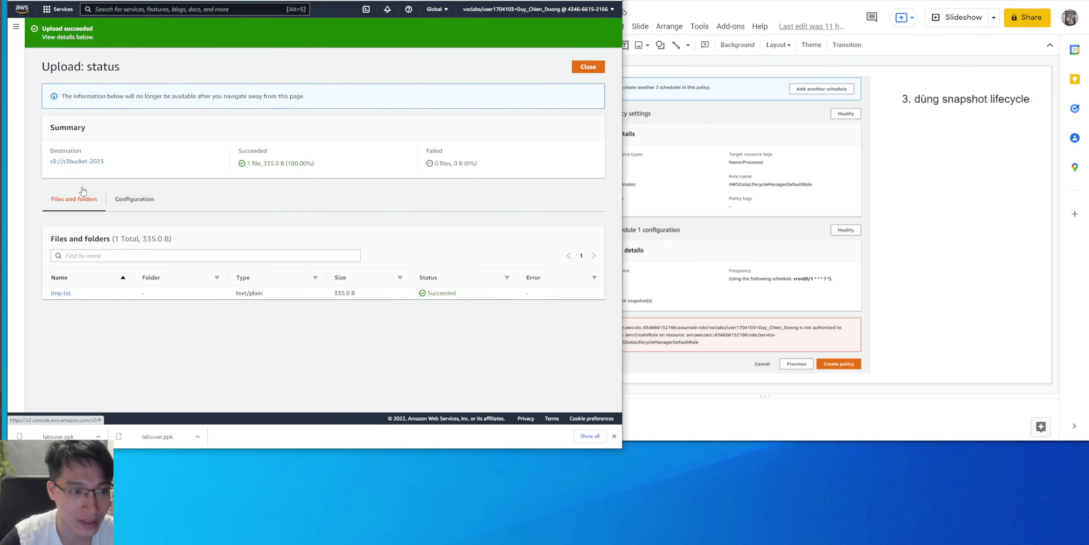
- Return to the bucket's objects, show their versions, and compare the version IDs of tmp.txt
click(70, 161)
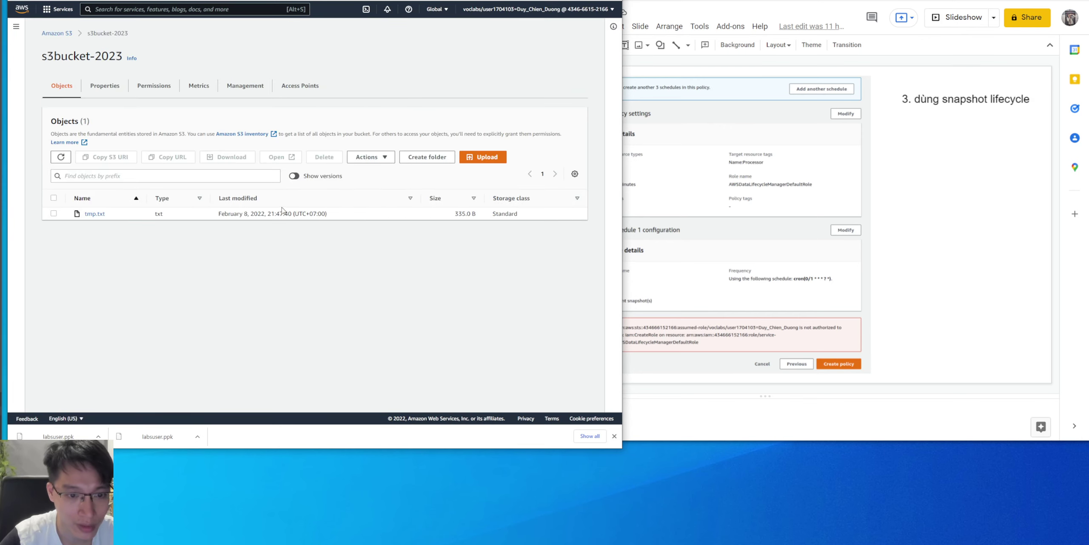
click(294, 176)
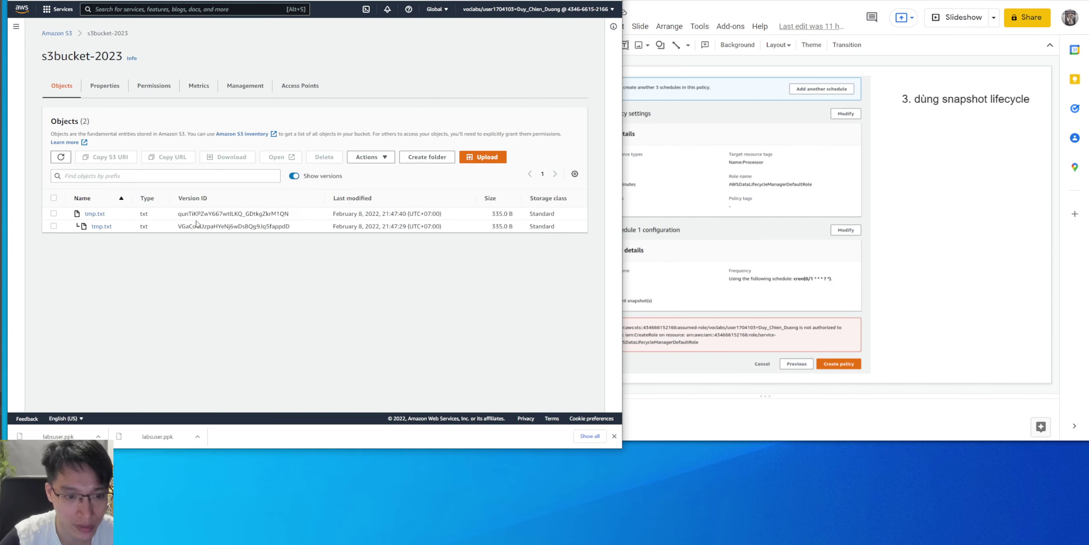
mouse_move(237, 213)
mouse_down()
mouse_move(266, 213)
mouse_move(243, 226)
mouse_up()
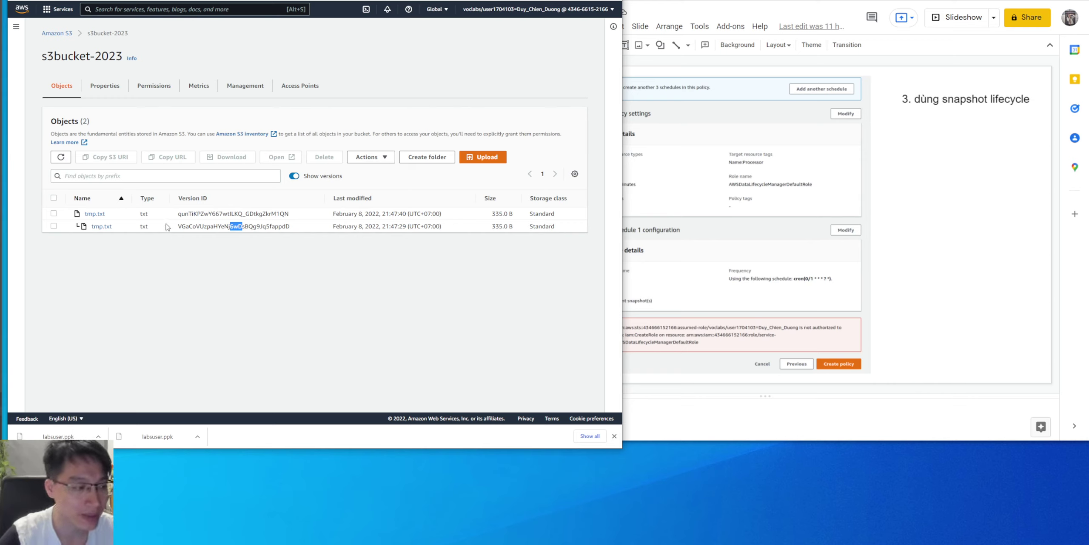
- Permanently delete the older version of tmp.txt, confirming with "permanently delete", and list the bucket's remaining object versions
click(54, 226)
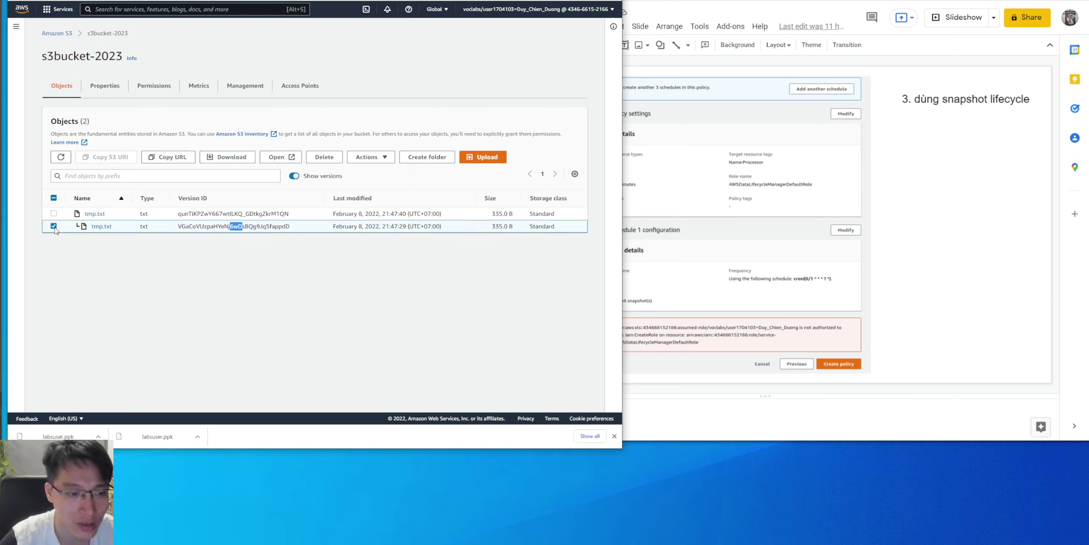
click(324, 156)
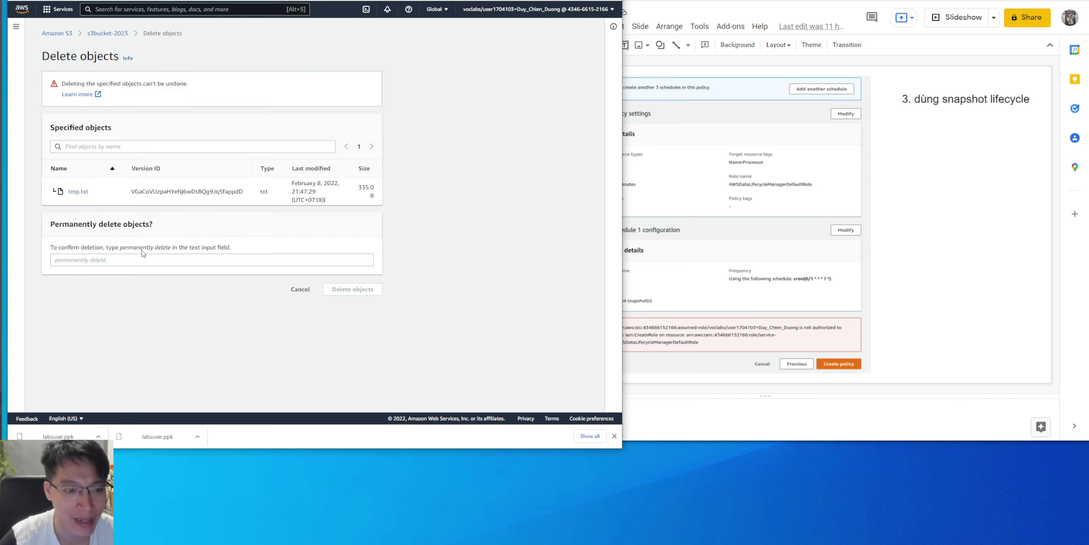
drag(119, 249, 166, 257)
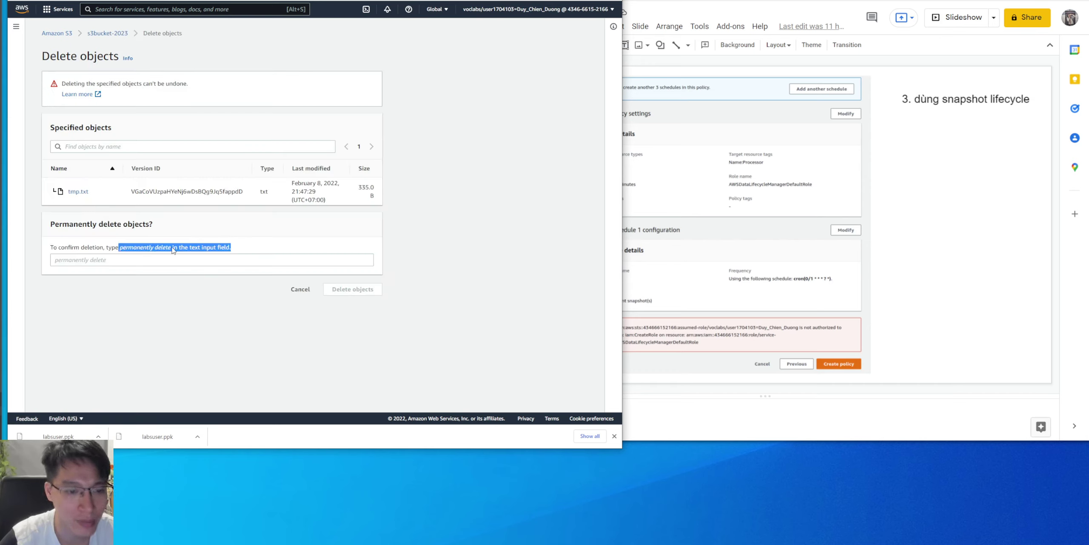
click(149, 260)
text(perman)
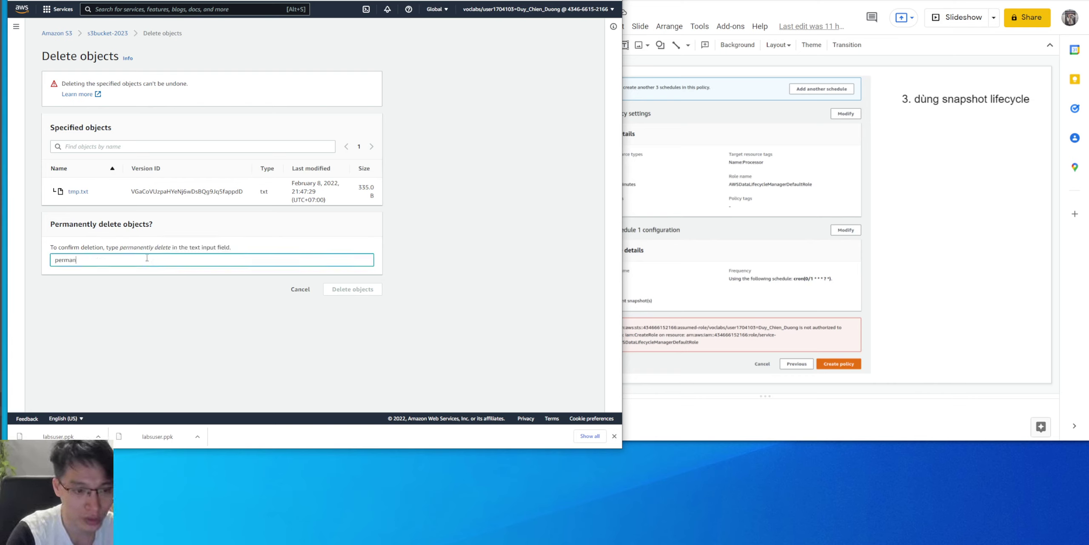
text(ently delete)
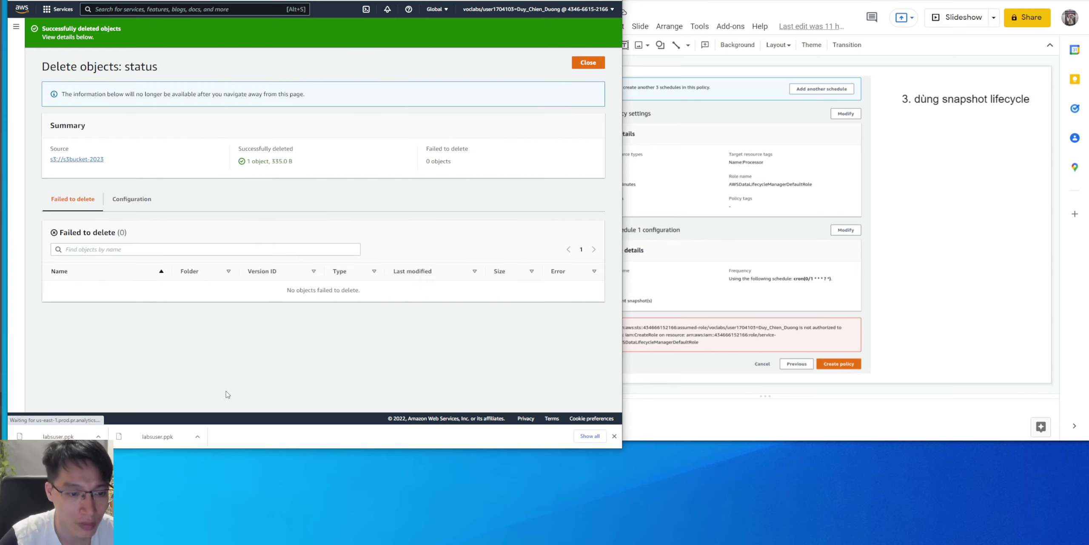
click(75, 160)
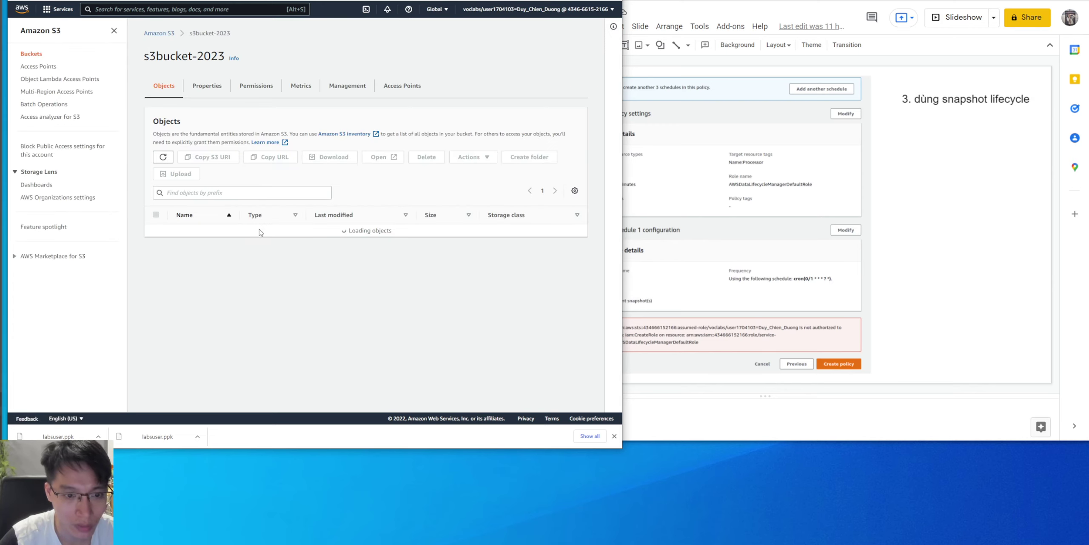
click(346, 193)
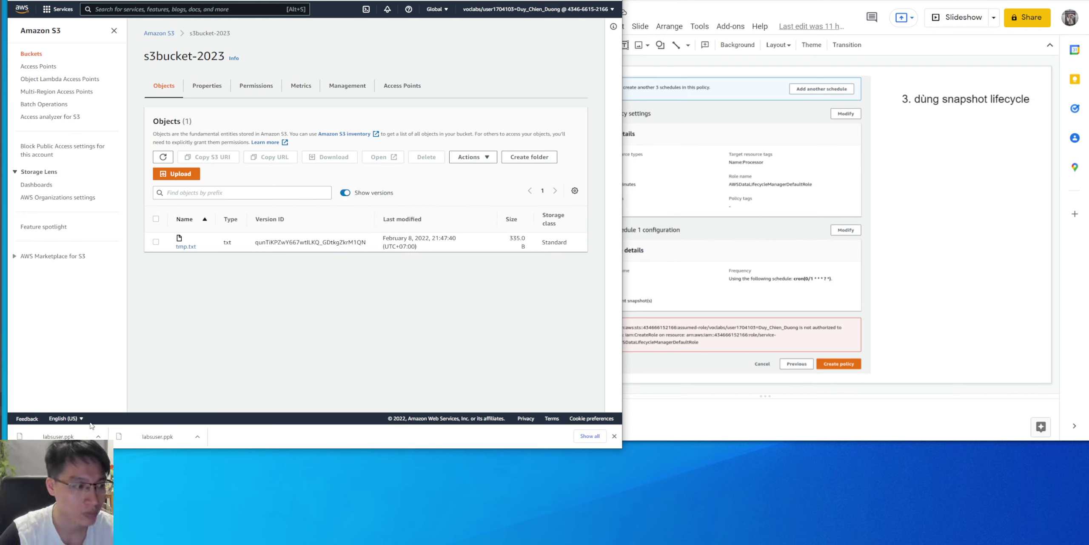
- Bring up a new PuTTY configuration window and check the lab page's Task 3 instructions and lab details
click(941, 185)
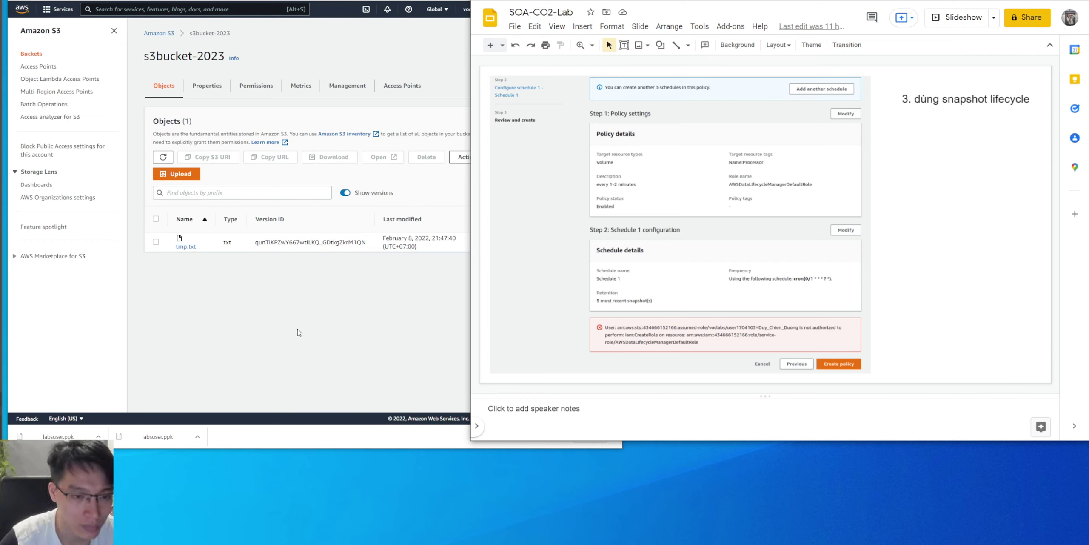
click(344, 334)
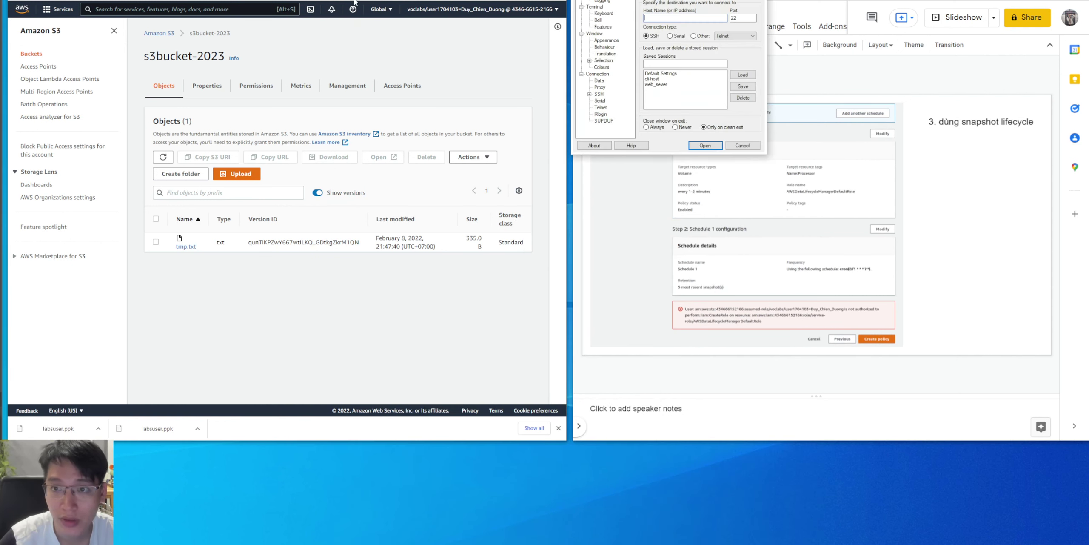
key(alt+Tab)
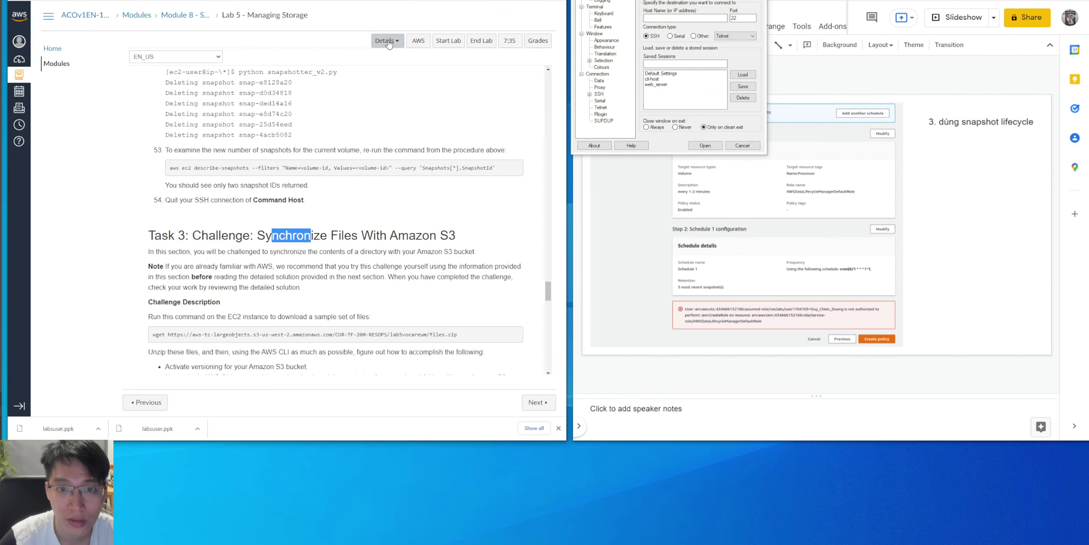
click(389, 42)
- Copy the Processor instance's public IPv4 address, 18.206.149.228, from the EC2 instances list into PuTTY's host name
key(alt+Tab)
click(194, 151)
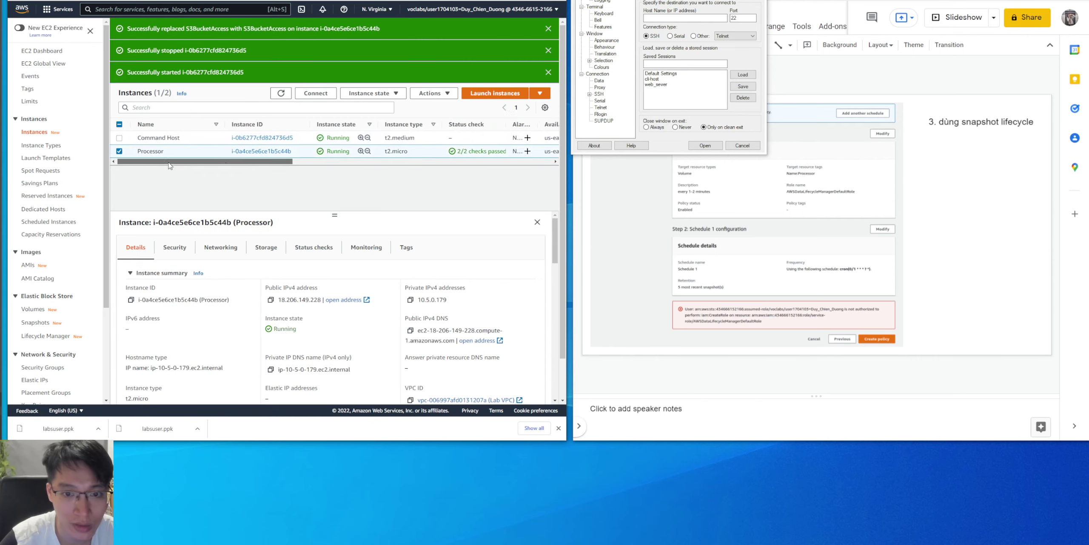
scroll(193, 166, right, 1)
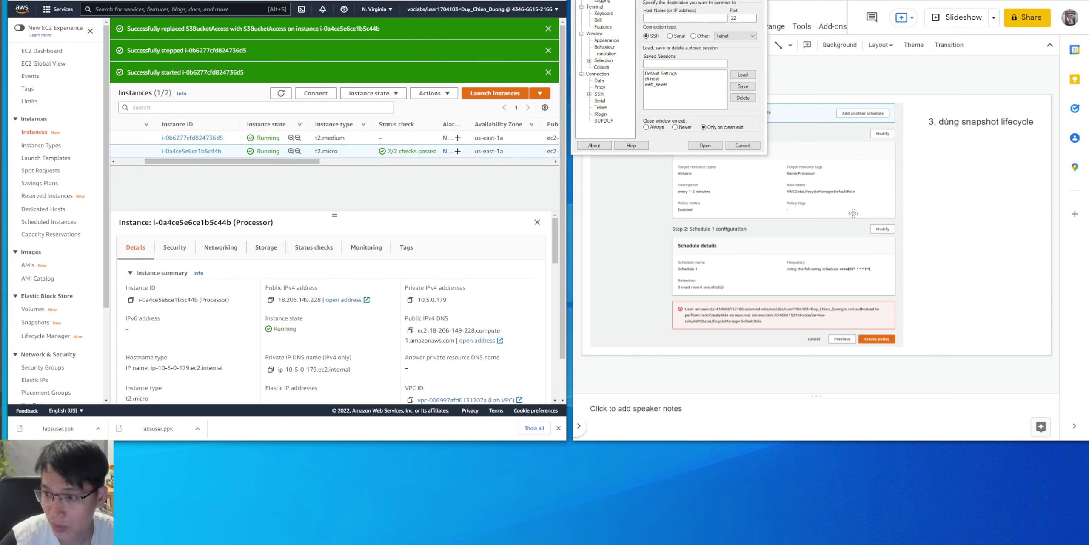
scroll(341, 166, right, 5)
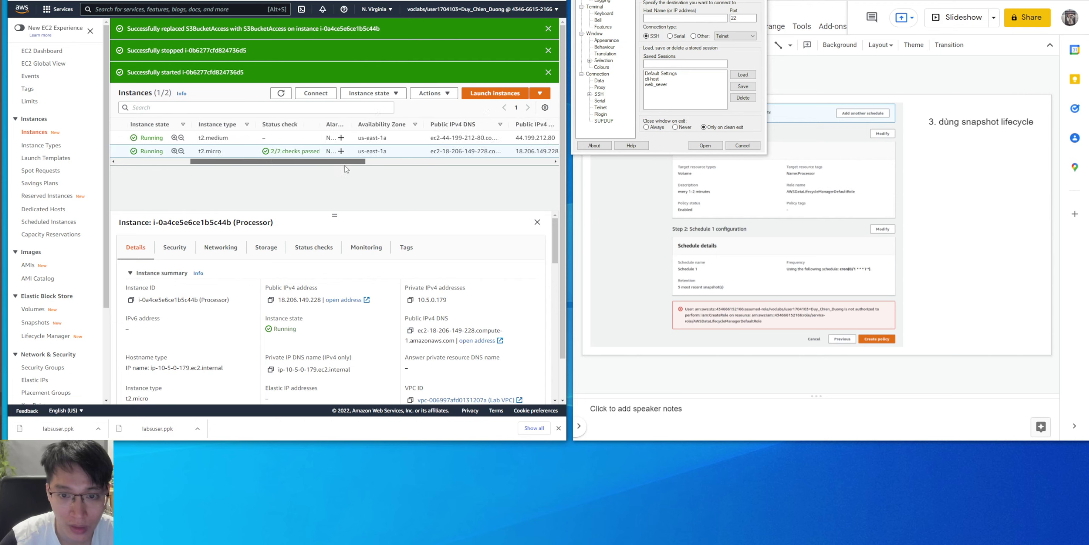
scroll(396, 177, right, 1)
drag(373, 151, 417, 154)
key(ctrl+c)
click(670, 18)
key(ctrl+v)
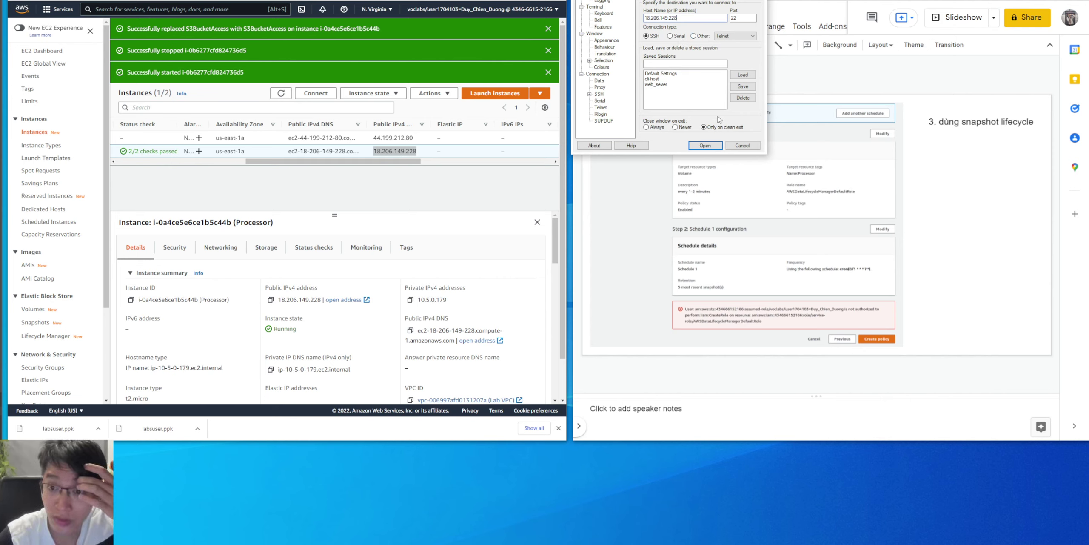
- Set the PuTTY connection's seconds between keepalives to 30
click(597, 74)
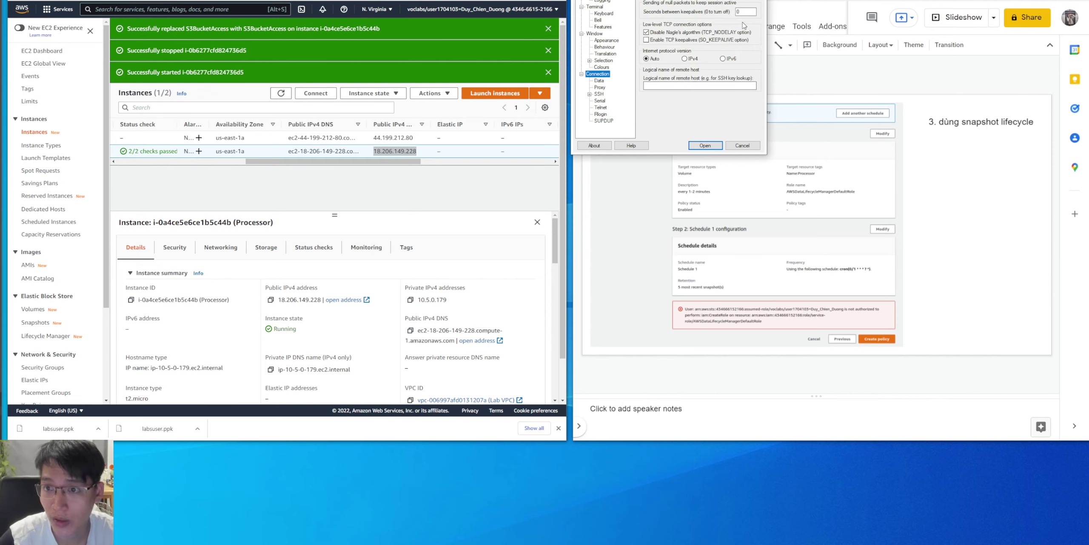
key(Tab)
text(30)
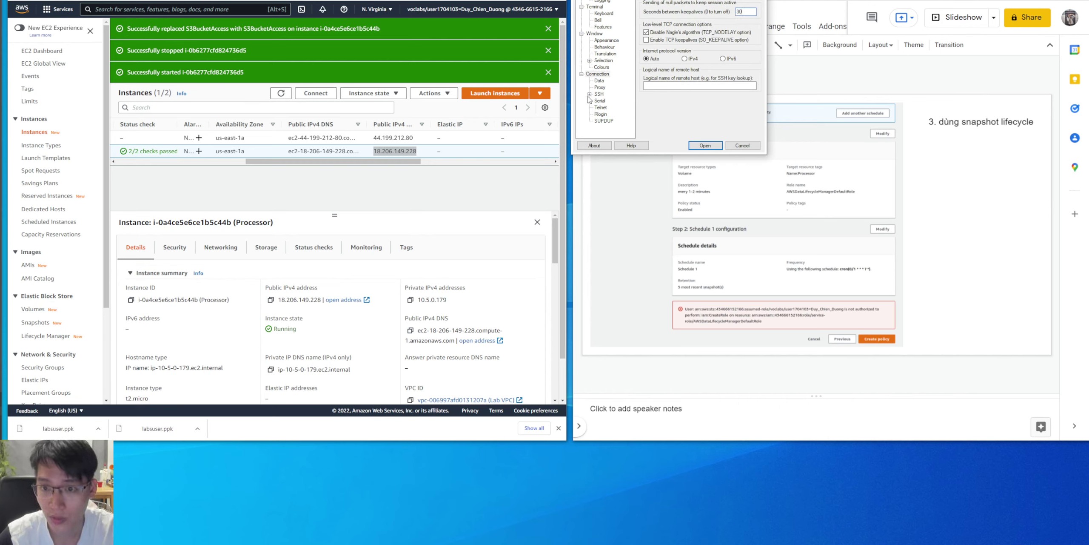
- Open the SSH session using the private key file for authentication and log in as ec2-user on a cleared terminal
click(590, 94)
click(609, 101)
click(745, 101)
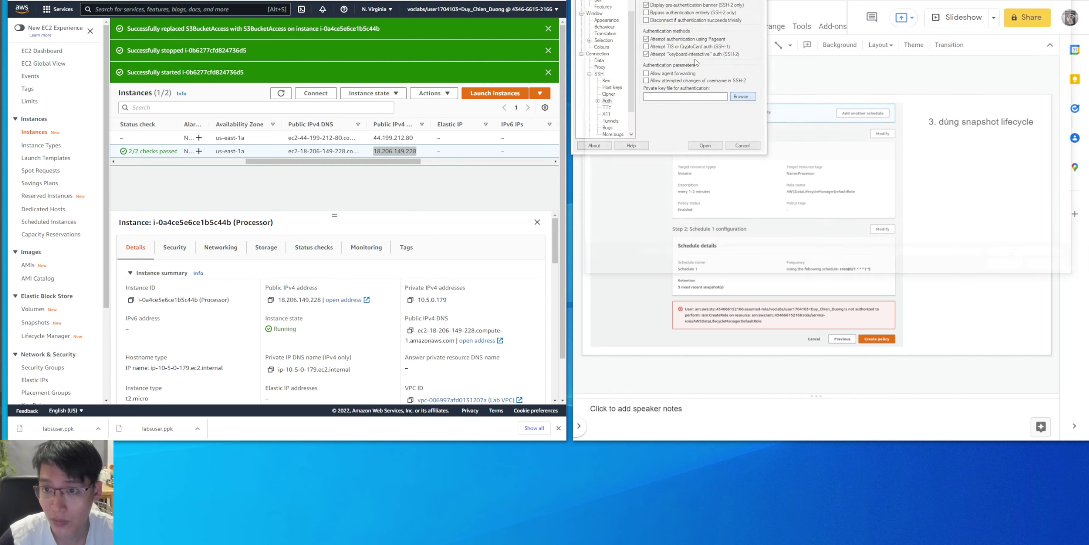
double_click(749, 51)
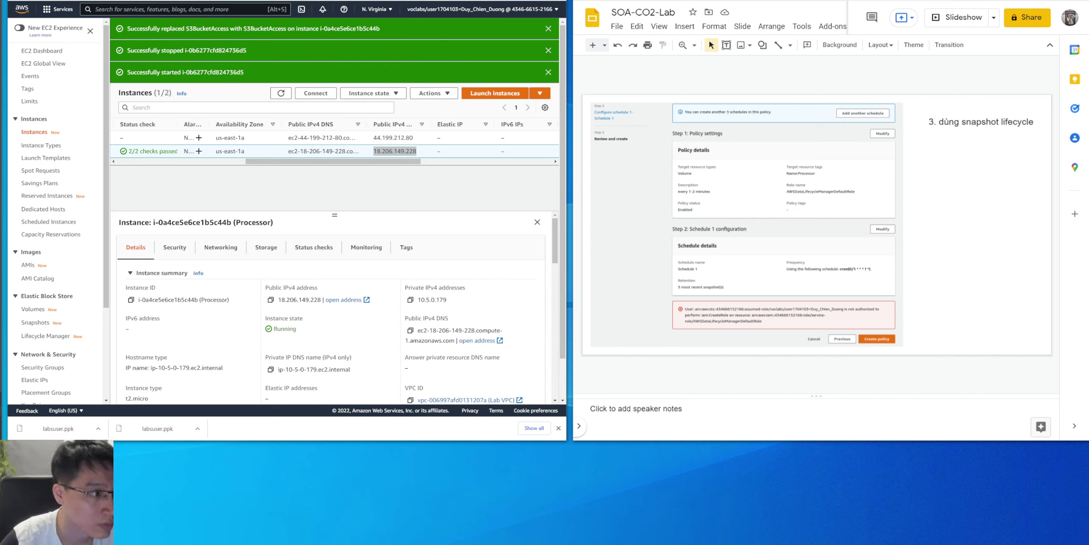
drag(578, 195, 725, 453)
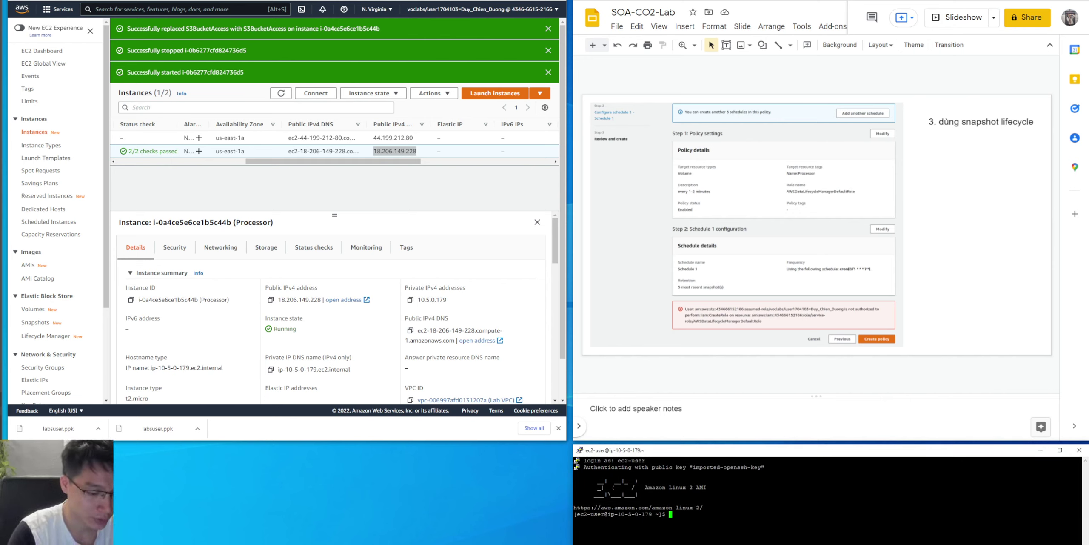
key(ctrl+l)
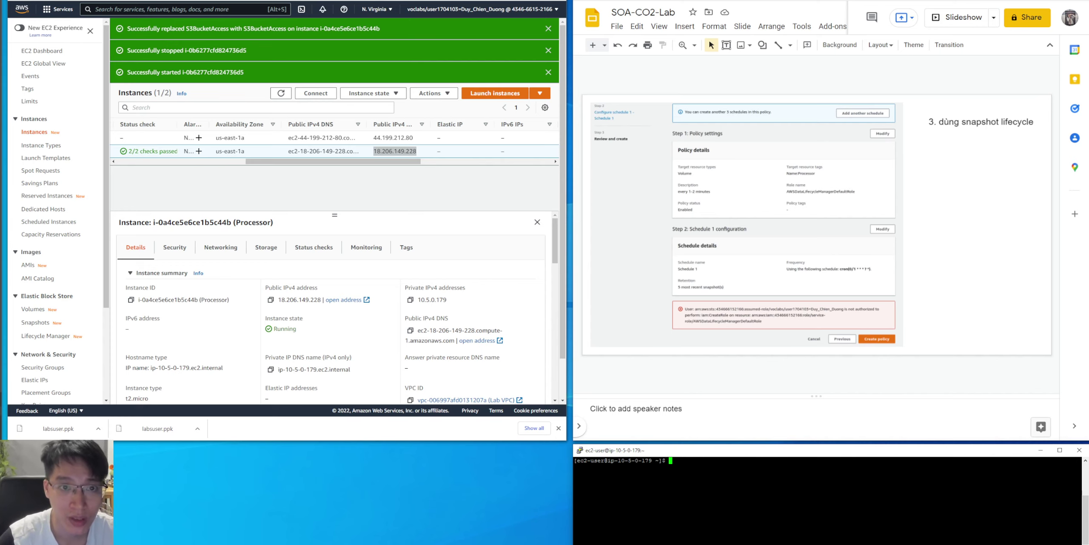
- Download files.zip to the Processor instance by running the wget command copied from the lab's Task 3 challenge description
key(ctrl+Tab)
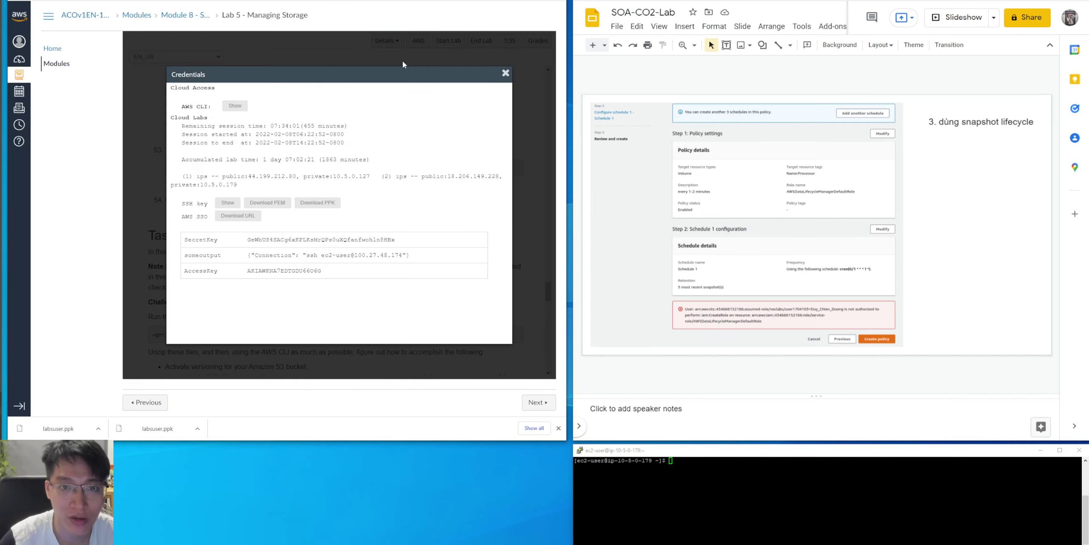
click(505, 73)
scroll(340, 251, down, 4)
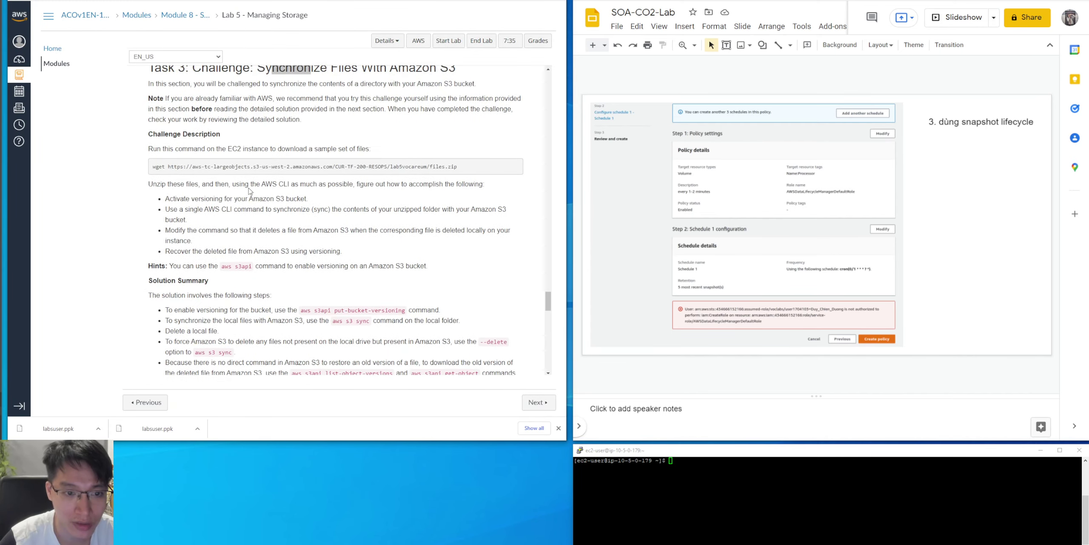
scroll(232, 232, up, 1)
triple_click(298, 208)
key(ctrl+c)
right_click(809, 494)
key(Return)
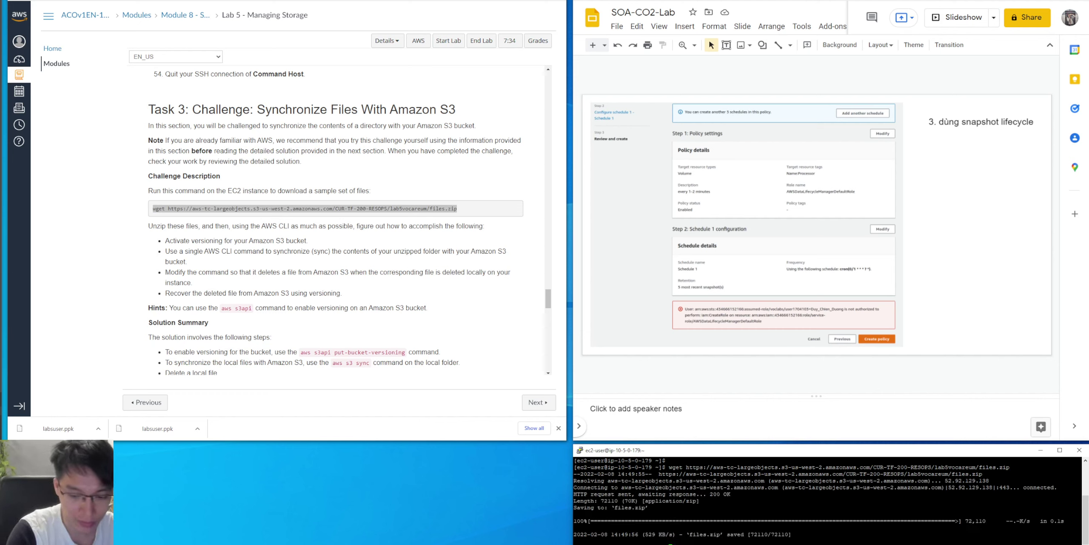
- Unzip files.zip on the instance and list the home directory's contents on a cleared terminal
text(unzip files.zip)
key(Return)
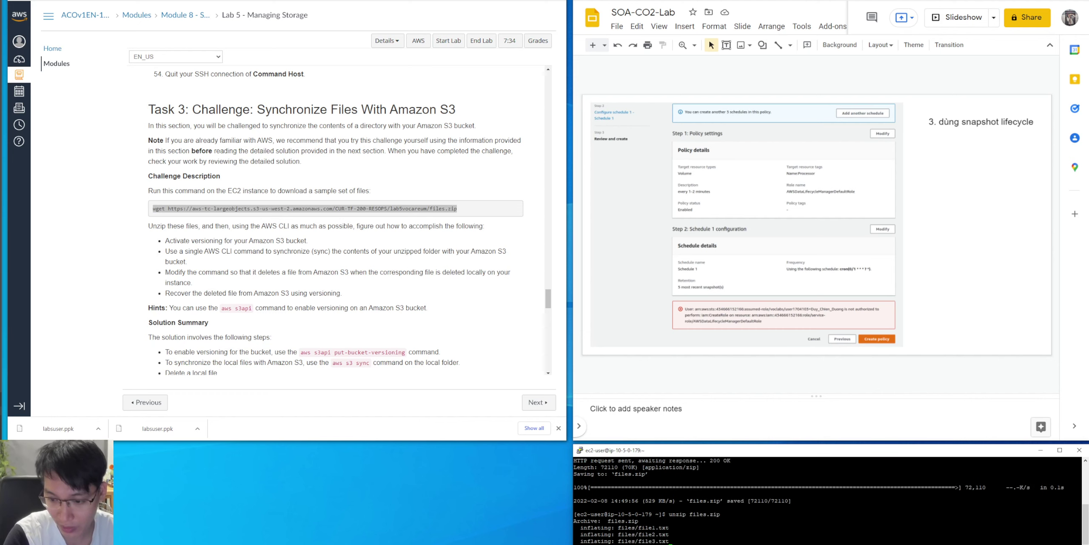
key(ctrl+l)
text(ls)
key(Return)
- Copy "aws s3 sync files s3://S3-BUCKET-NAME" from the lab's Synchronizing Files instructions onto the terminal's command line
scroll(241, 248, down, 10)
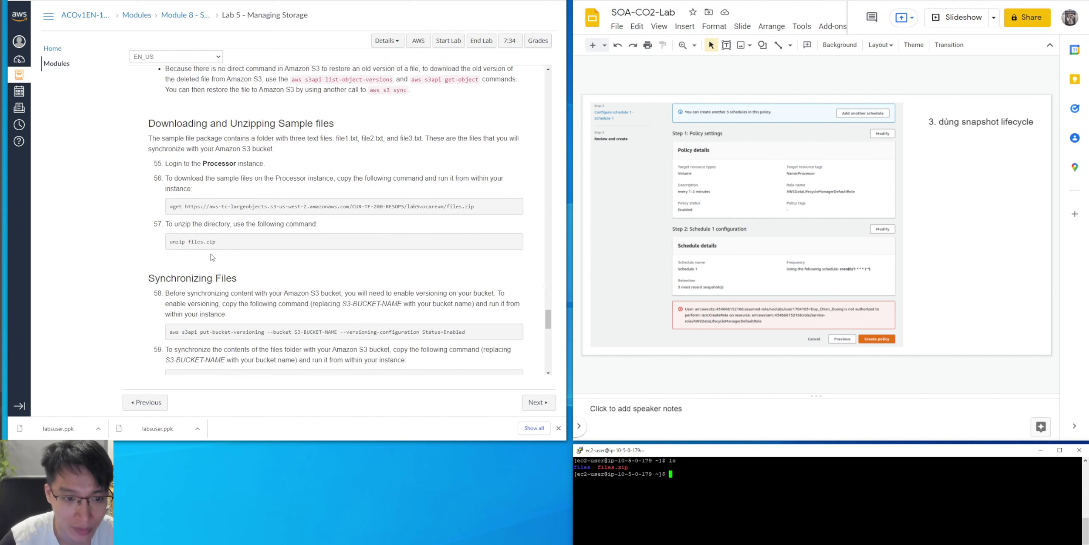
scroll(212, 255, down, 3)
scroll(255, 246, down, 2)
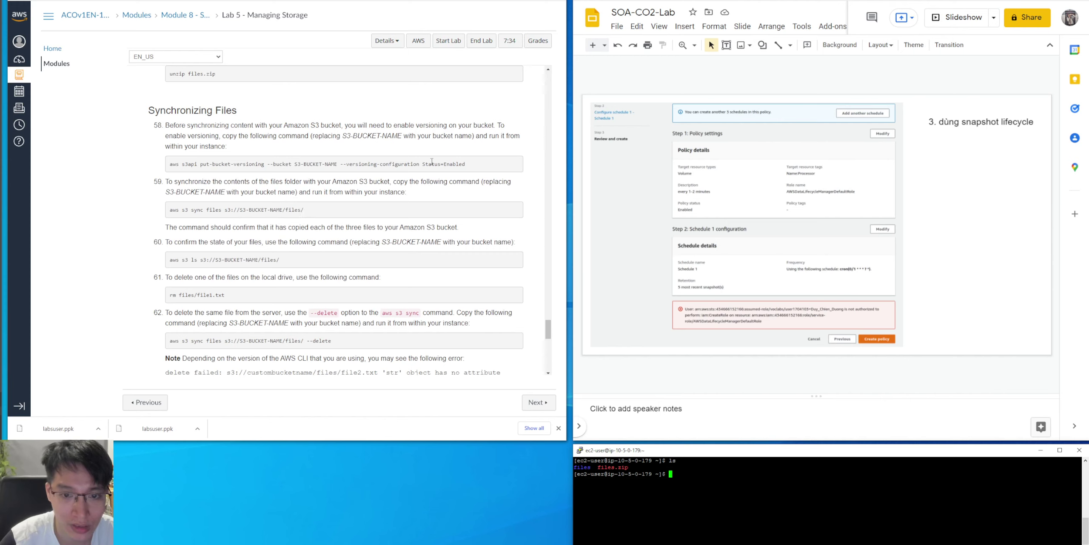
drag(435, 165, 473, 166)
click(290, 210)
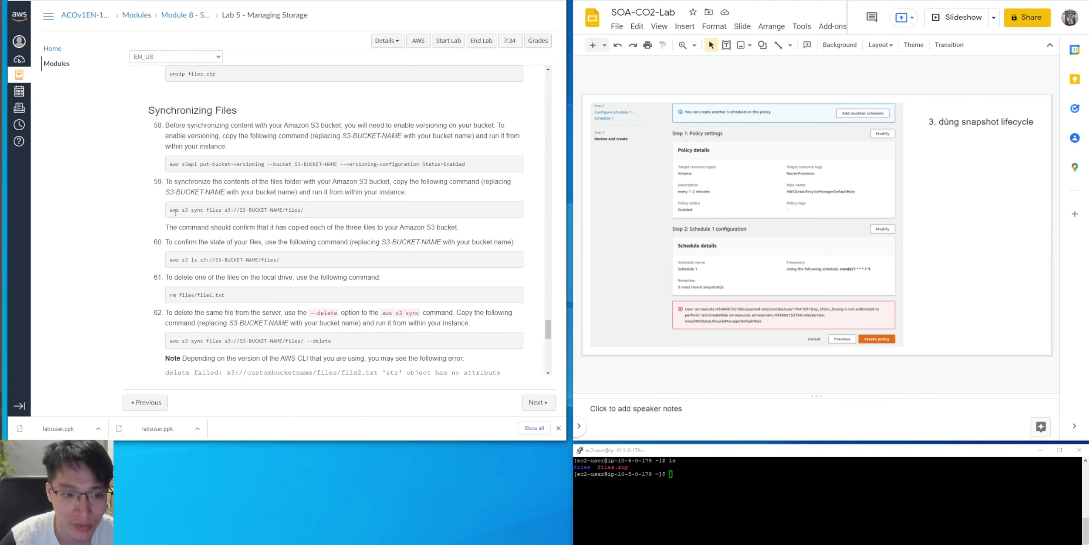
drag(170, 210, 278, 217)
click(297, 208)
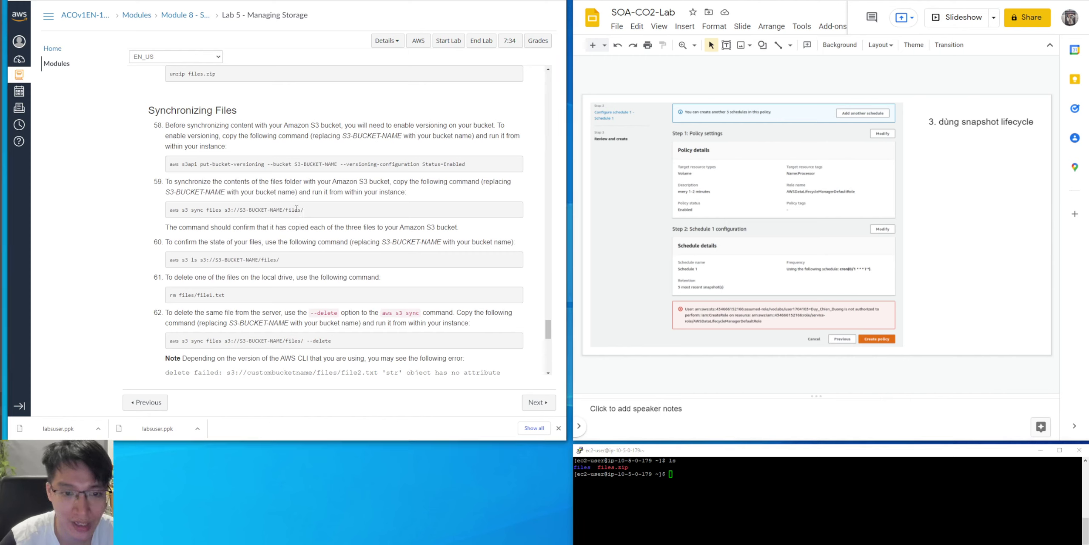
drag(282, 210, 170, 211)
click(745, 494)
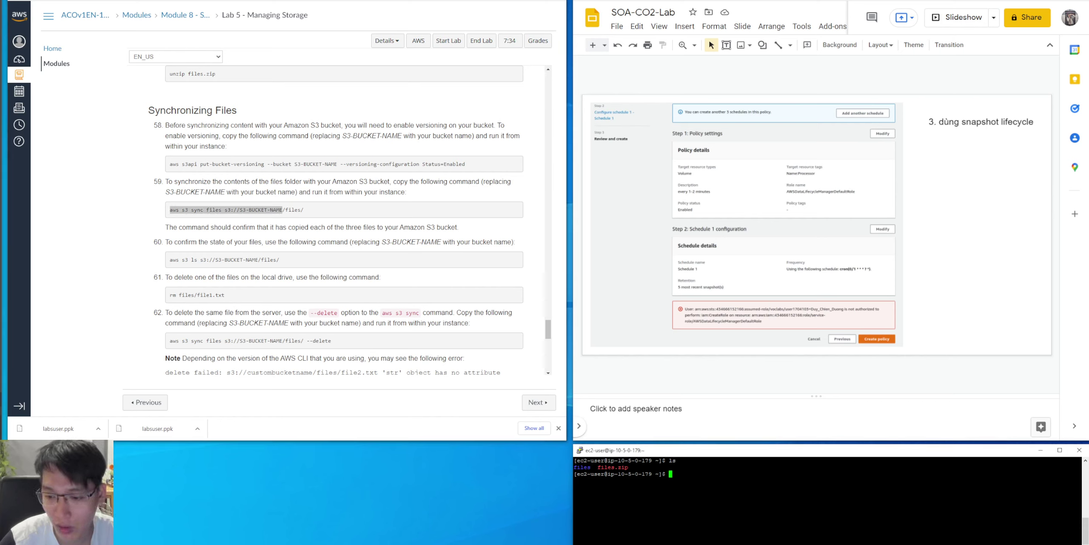
key(shift+Insert)
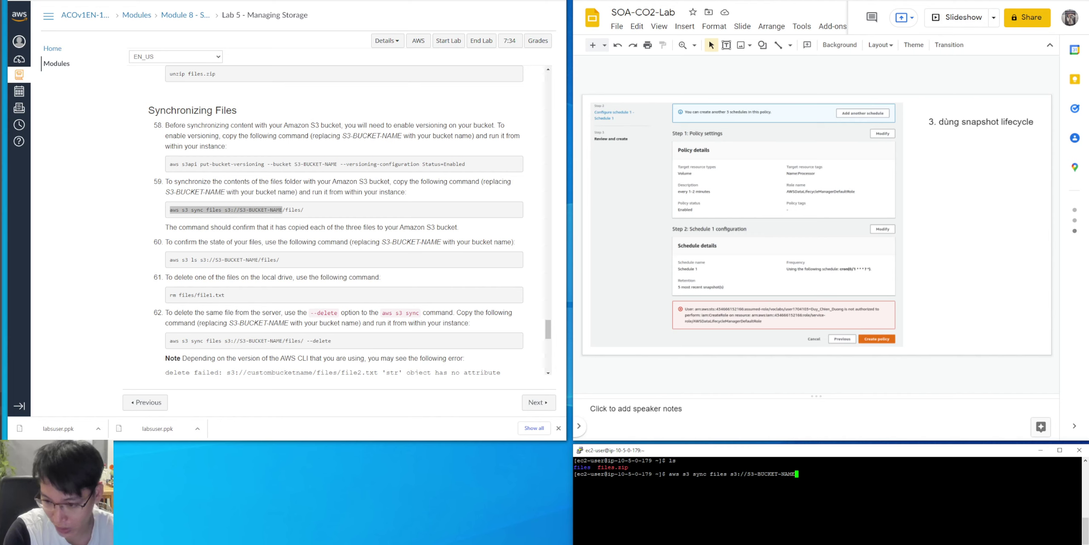
- Replace the bucket placeholder with s3bucket-2023, run the sync command, and refresh the bucket's object list
key(BackSpace)
key(BackSpace)
key(BackSpace)
key(BackSpace)
key(BackSpace)
key(BackSpace)
key(BackSpace)
key(BackSpace)
key(BackSpace)
key(BackSpace)
key(BackSpace)
key(BackSpace)
key(BackSpace)
key(BackSpace)
key(BackSpace)
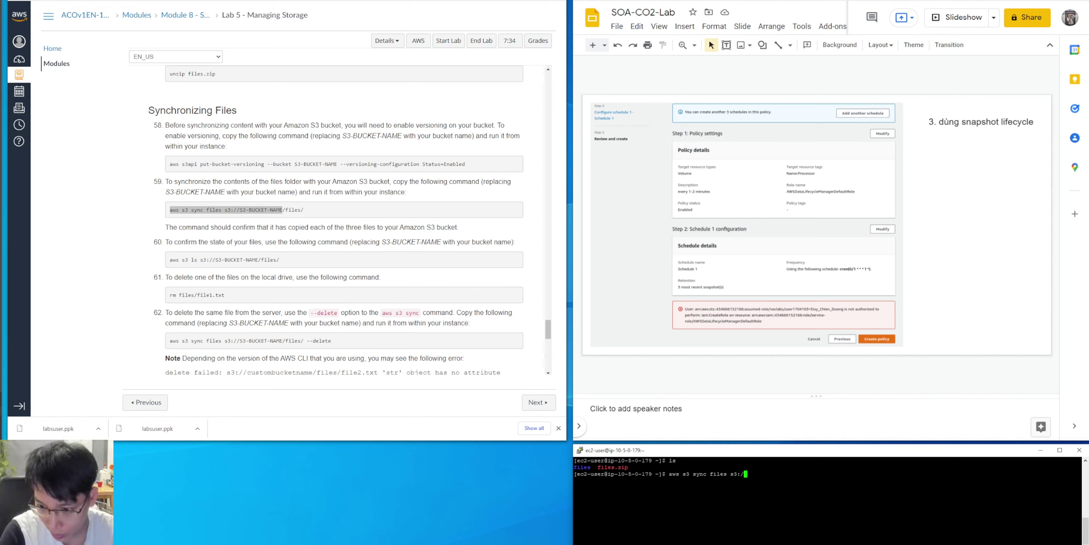
text(/)
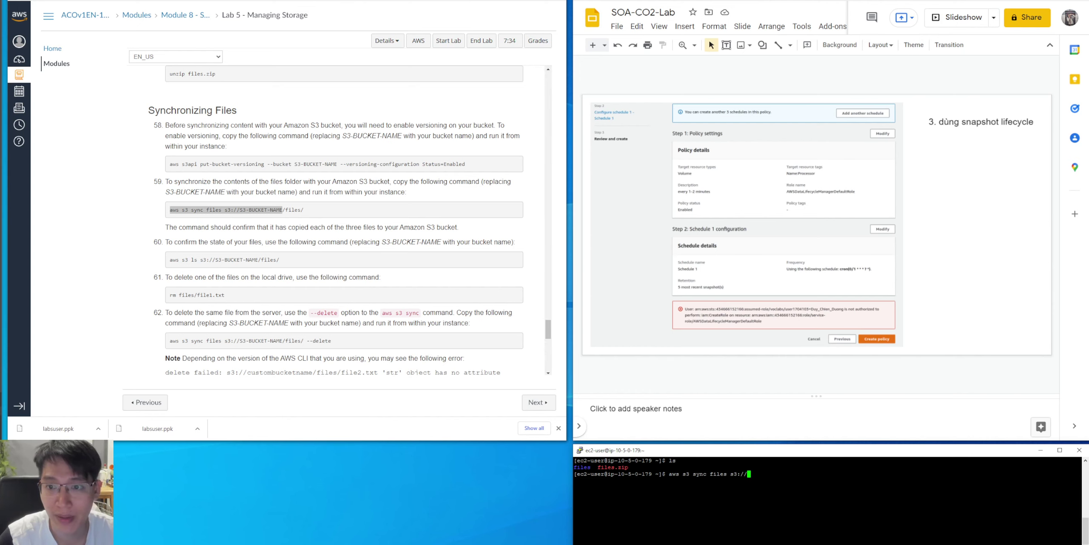
key(alt+Tab)
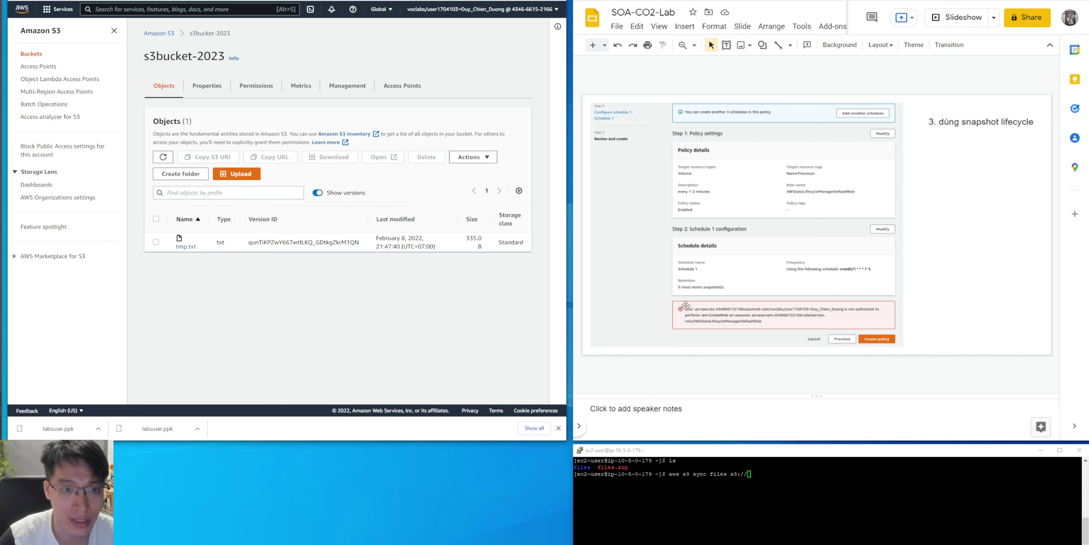
key(alt+Tab)
text(s3)
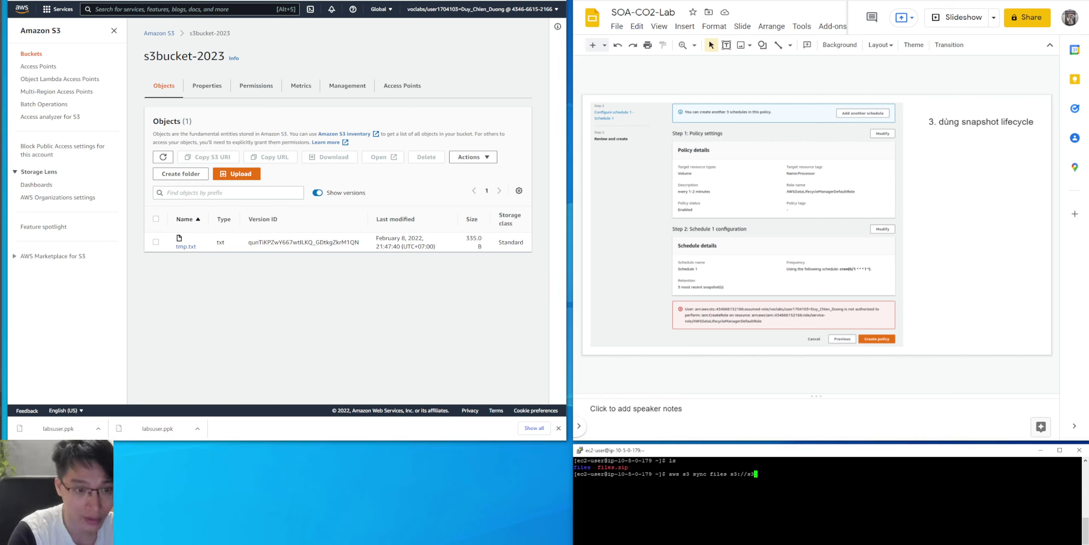
text(buc)
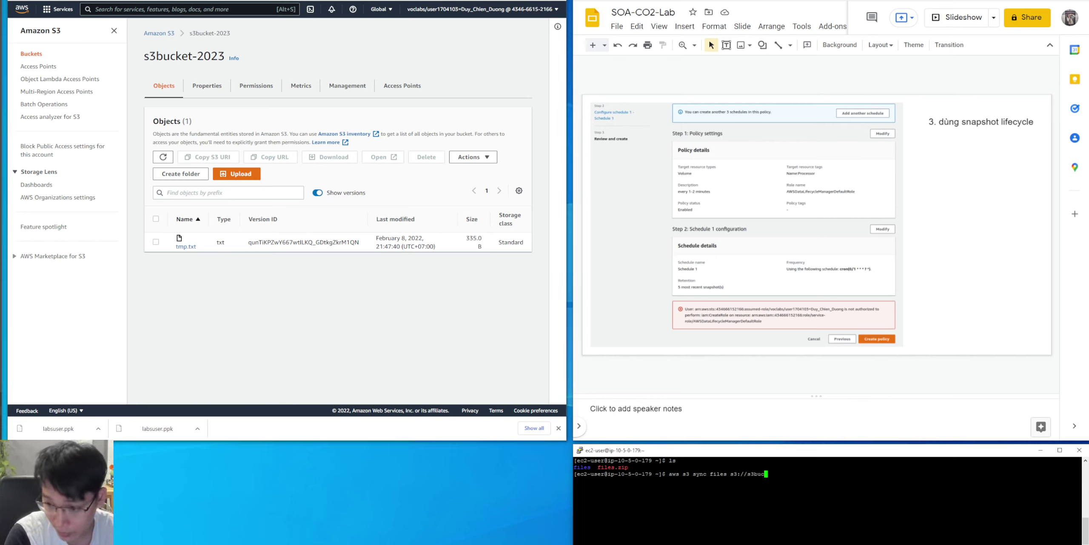
text(ket-2)
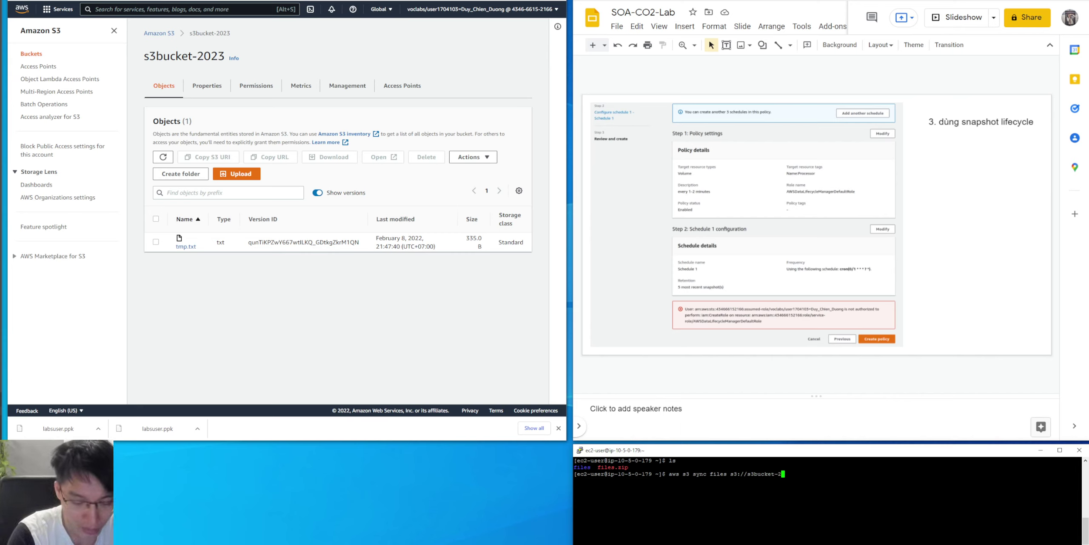
text(023)
key(Return)
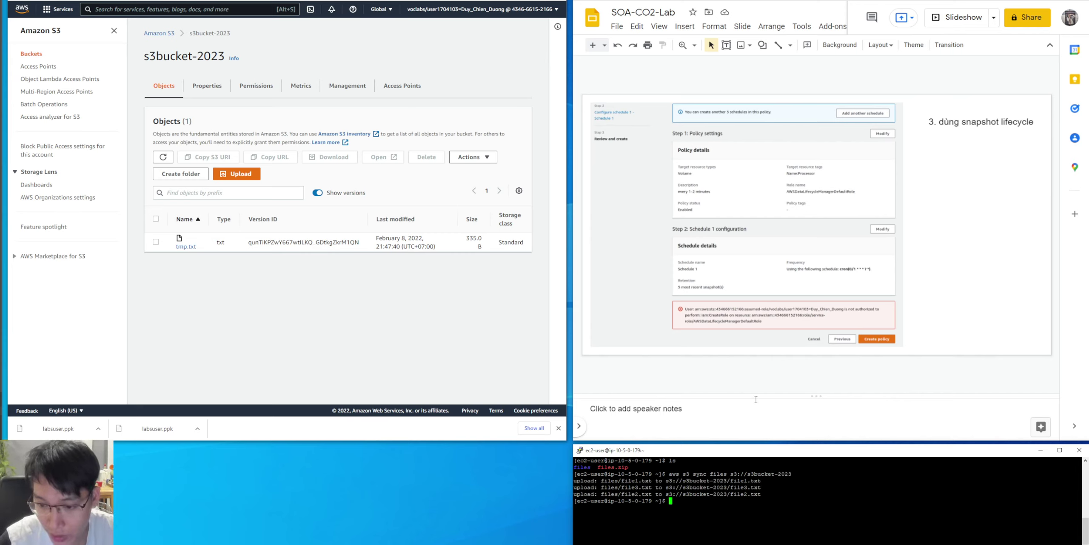
click(162, 158)
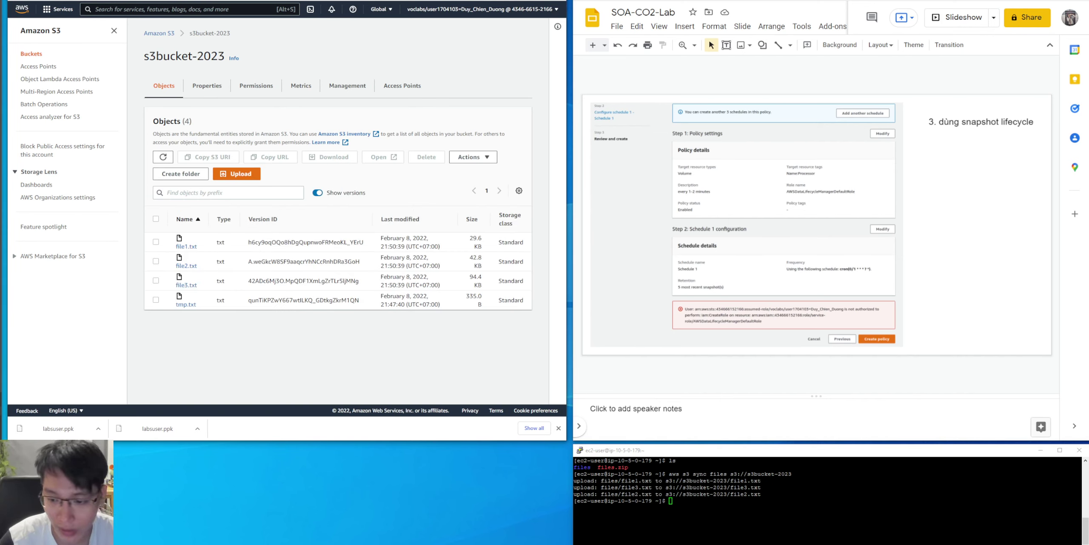
- Delete the local file files/file1.txt on the instance with the rm command
key(alt+Tab)
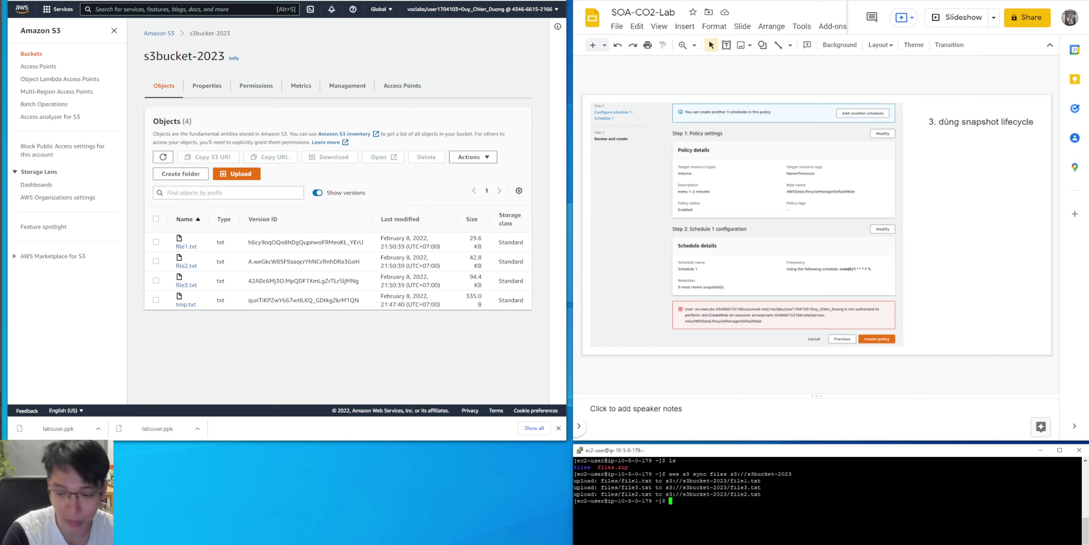
text(rm files/)
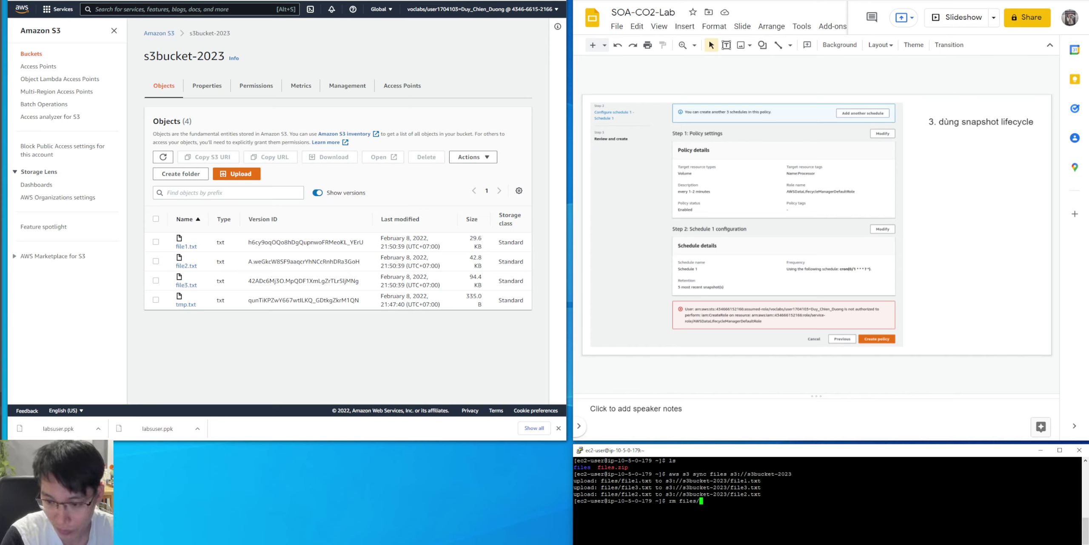
text(f)
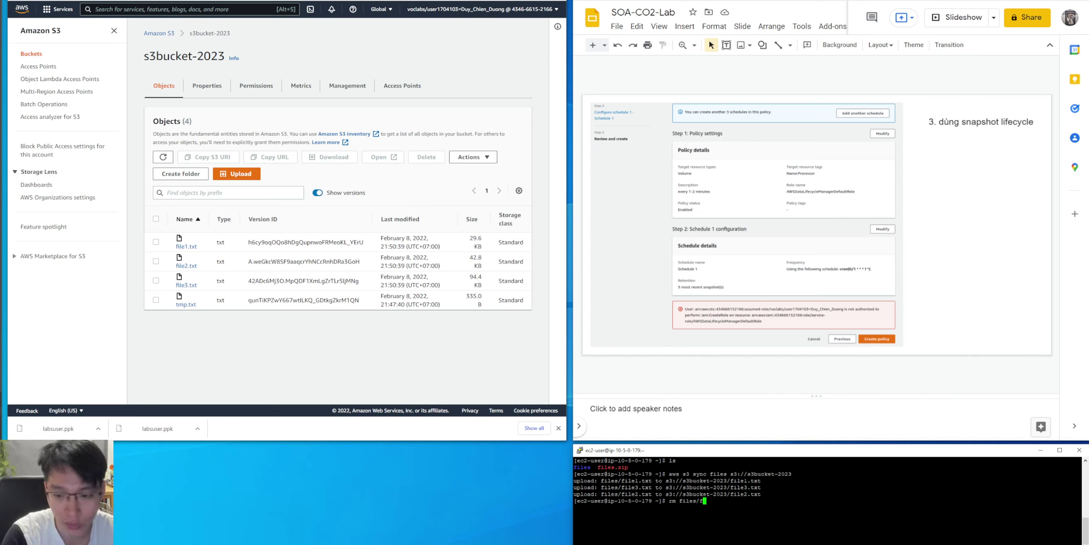
text(ile)
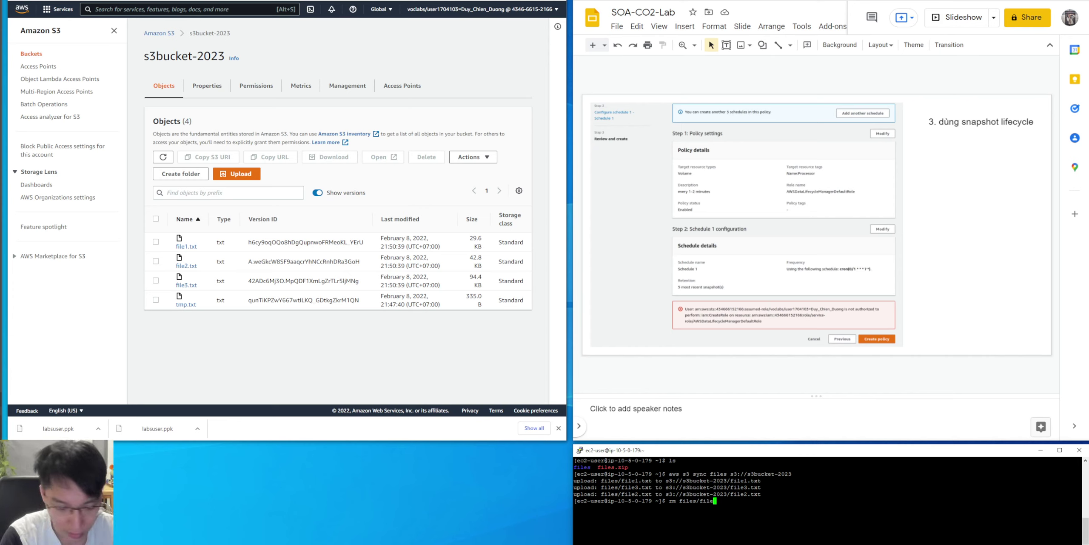
text(1)
key(Tab)
key(Return)
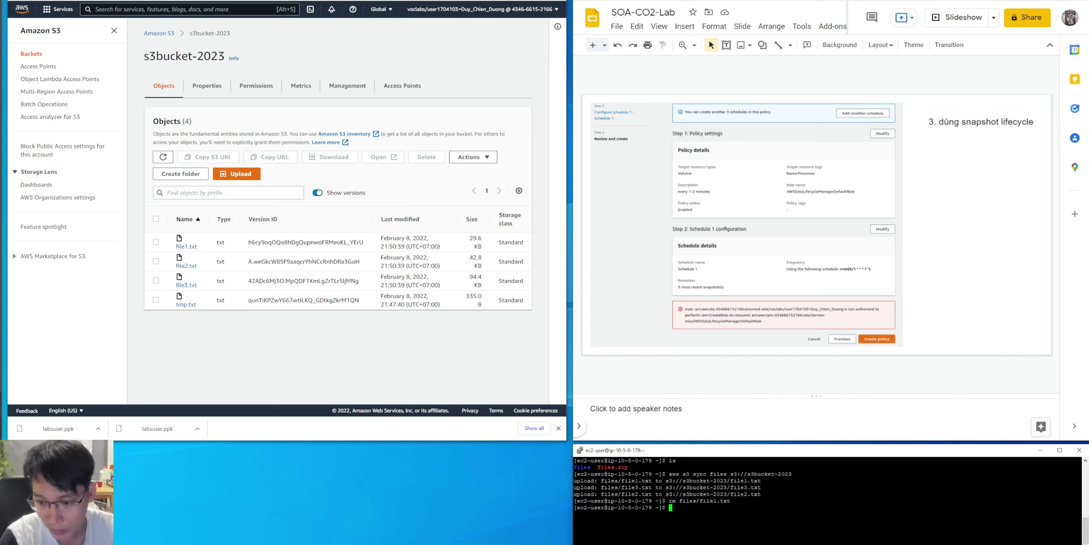